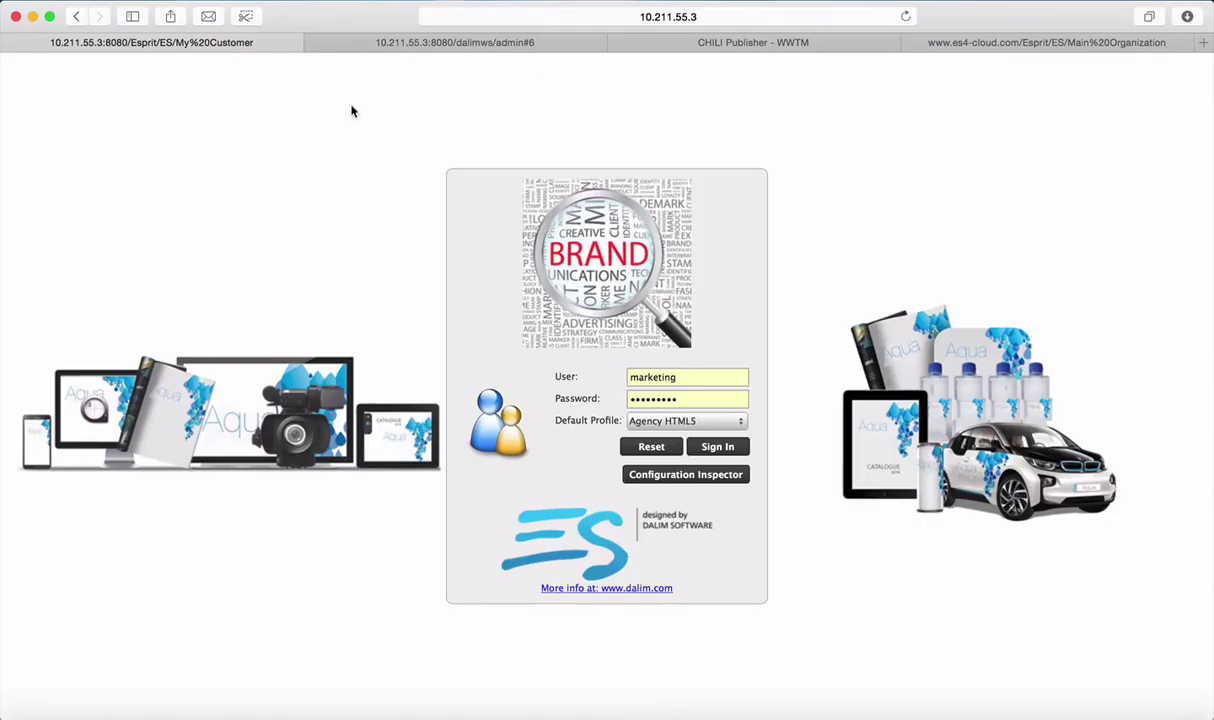
Check the Chili Tools server settings in dalimws/admin, then go to the CHILI Publisher login page.
{"action": "left_click", "coordinate": [468, 44]}
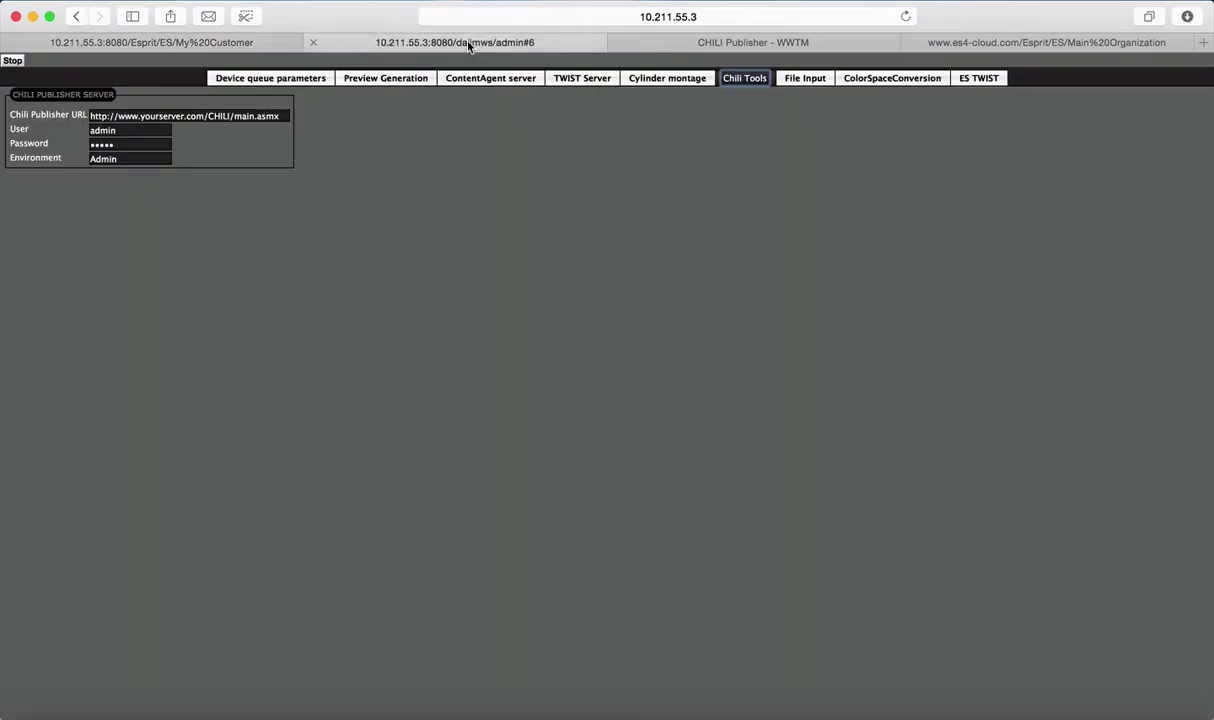
{"action": "left_click", "coordinate": [700, 44]}
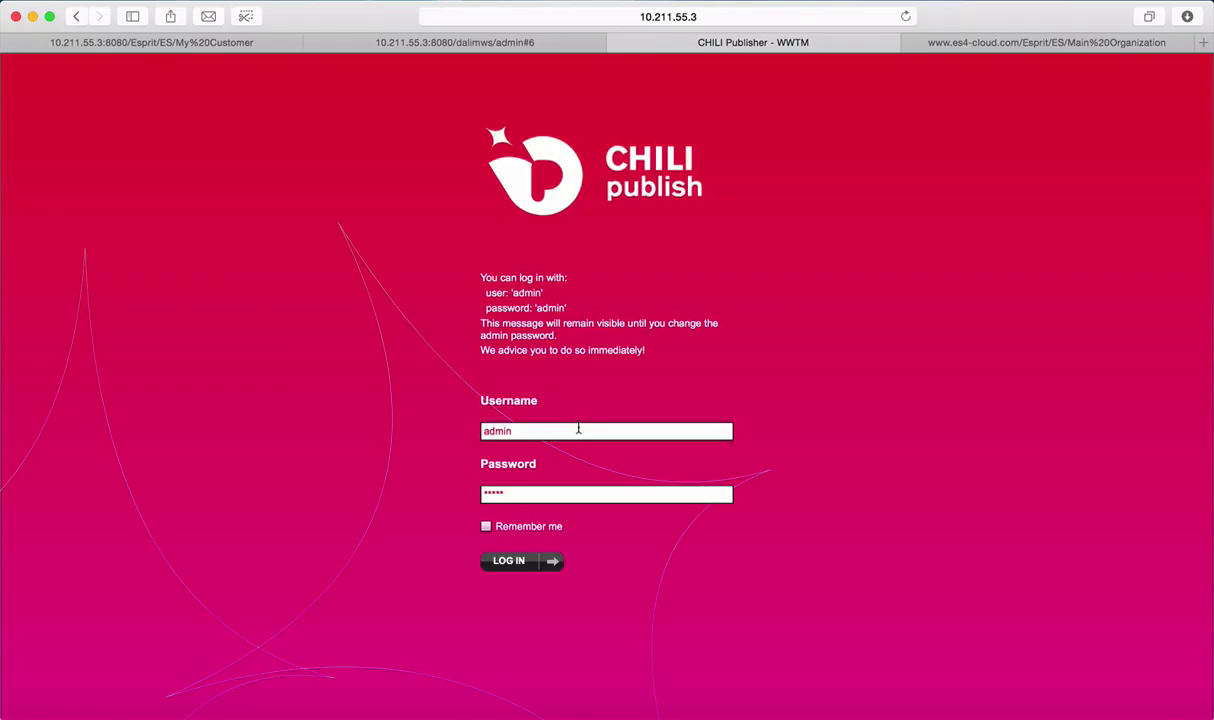
Log in to the CHILI Publisher back office and switch to the WWTM environment.
{"action": "left_click", "coordinate": [512, 562]}
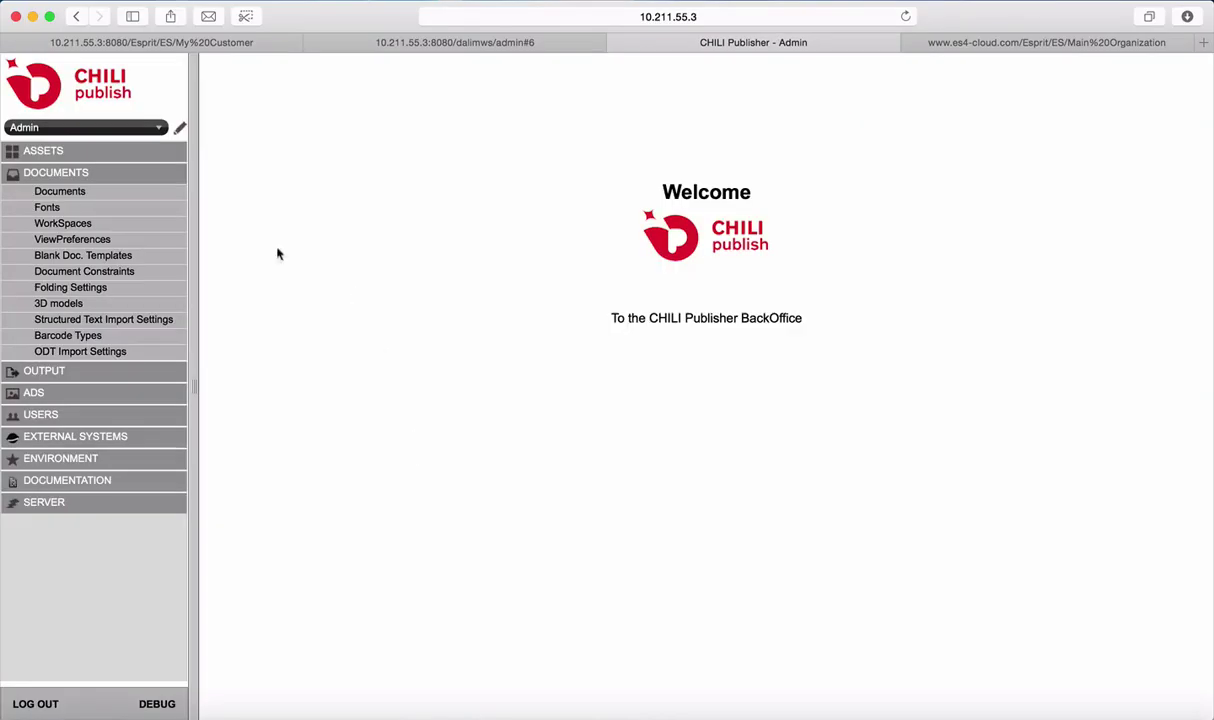
{"action": "left_click", "coordinate": [132, 127]}
{"action": "left_click", "coordinate": [83, 181]}
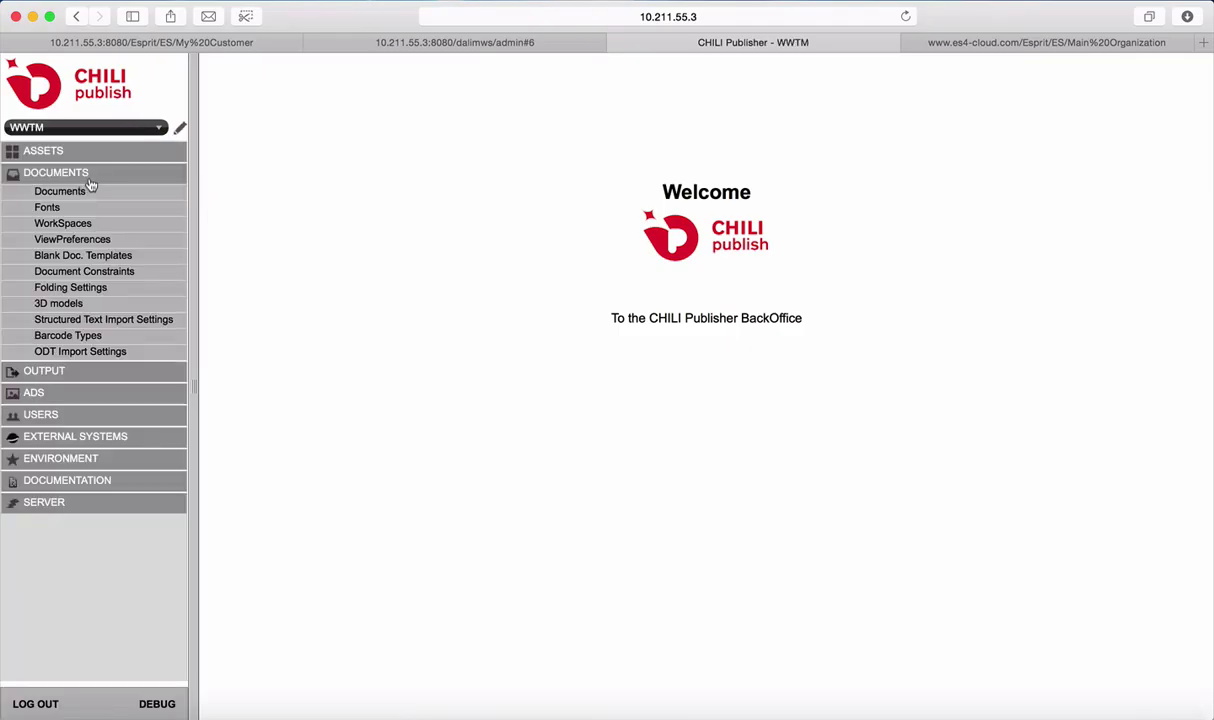
Preview the INVITATION document in Document Management's INTERACTION 2015 folder.
{"action": "left_click", "coordinate": [79, 190]}
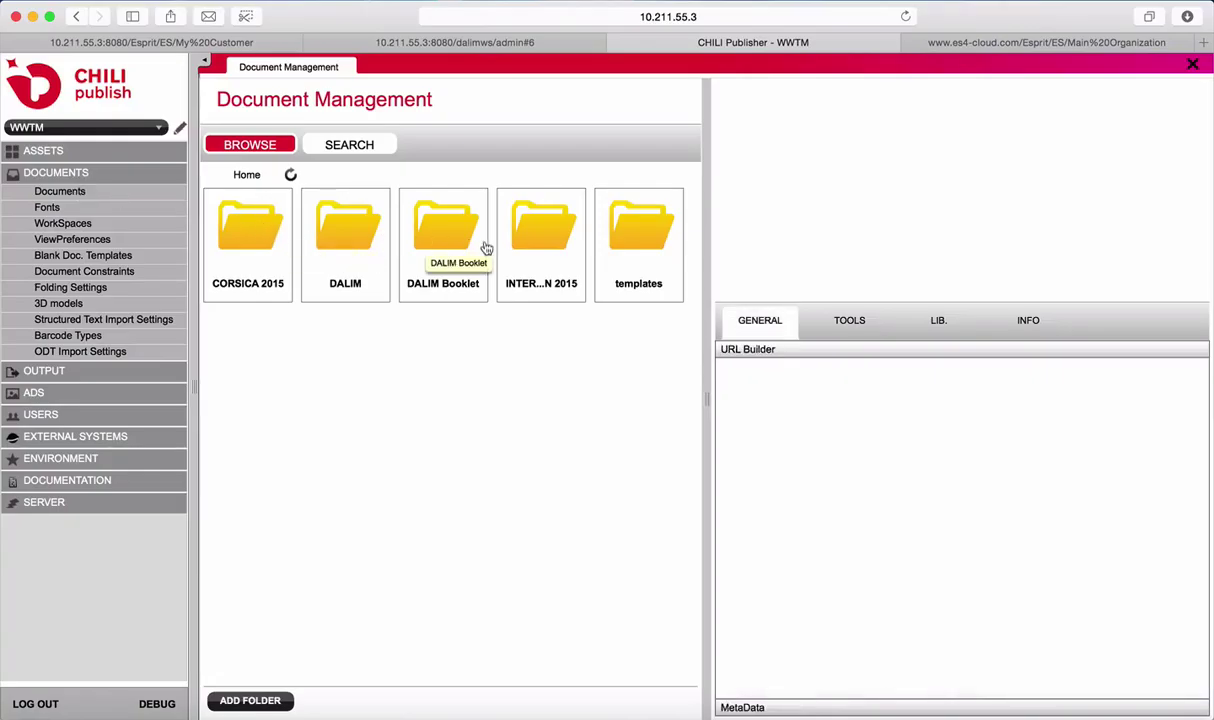
{"action": "double_click", "coordinate": [552, 237]}
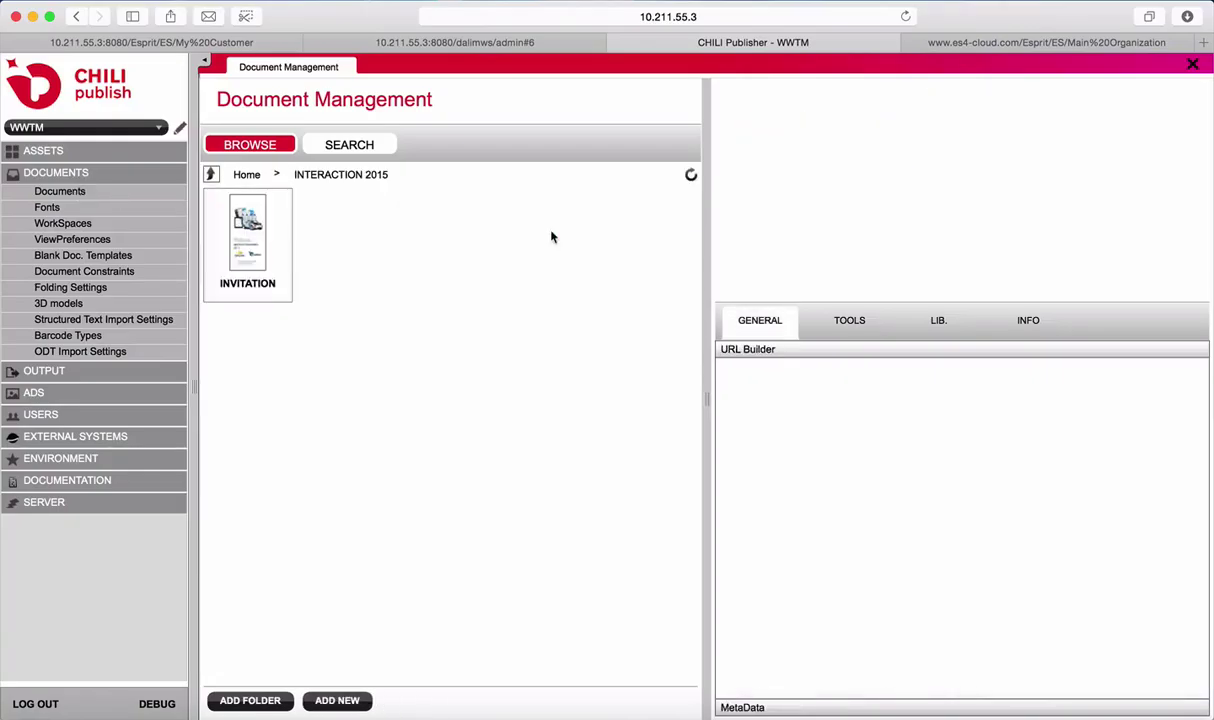
{"action": "left_click", "coordinate": [253, 249]}
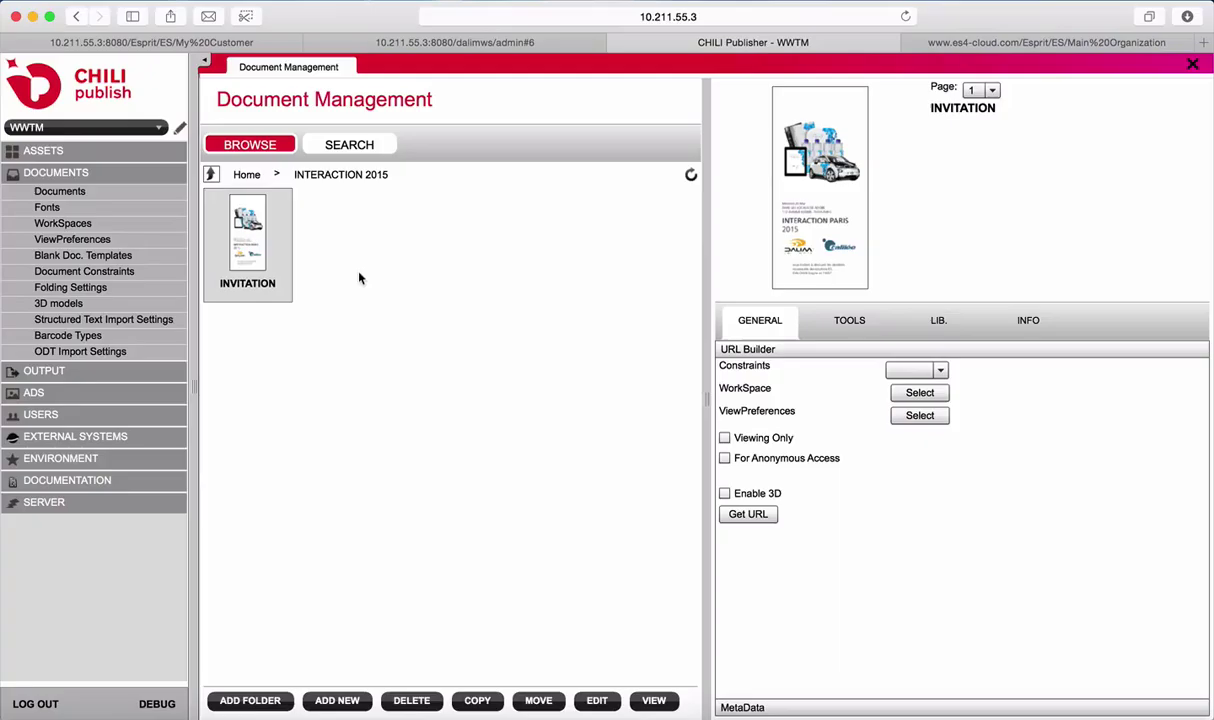
Open INVITATION in the CHILI editor and inspect its cover image and date/address text frames.
{"action": "double_click", "coordinate": [251, 234]}
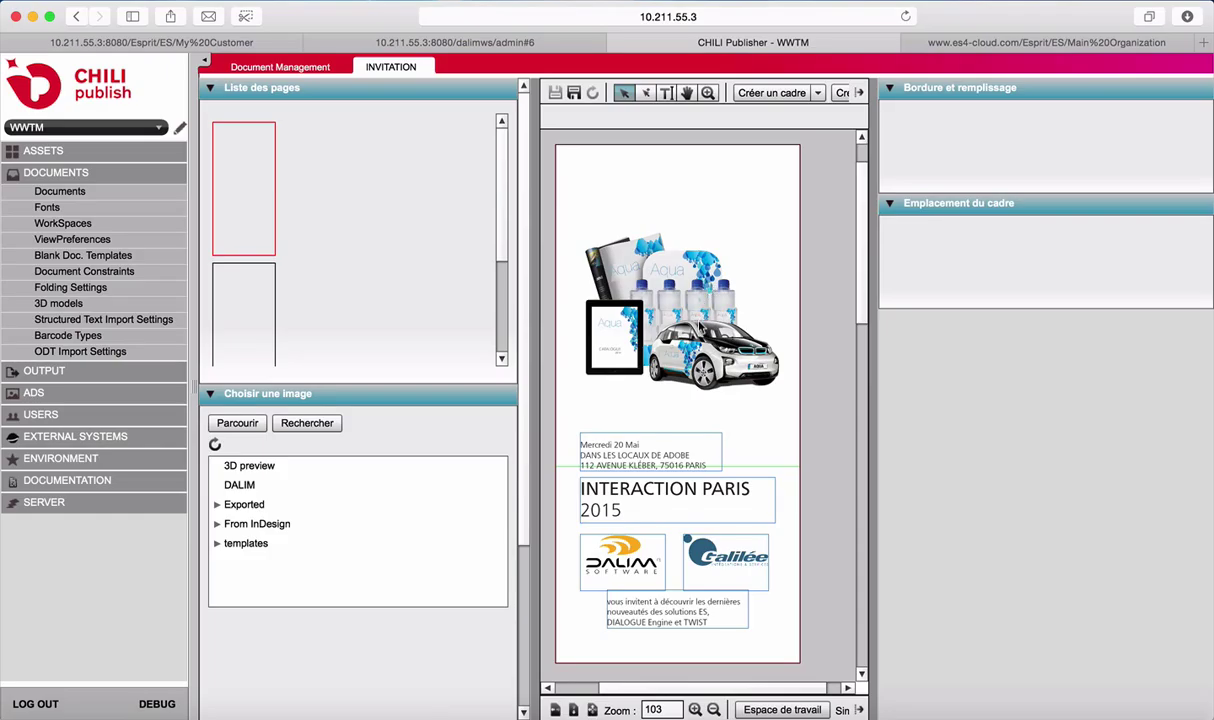
{"action": "left_click", "coordinate": [706, 330]}
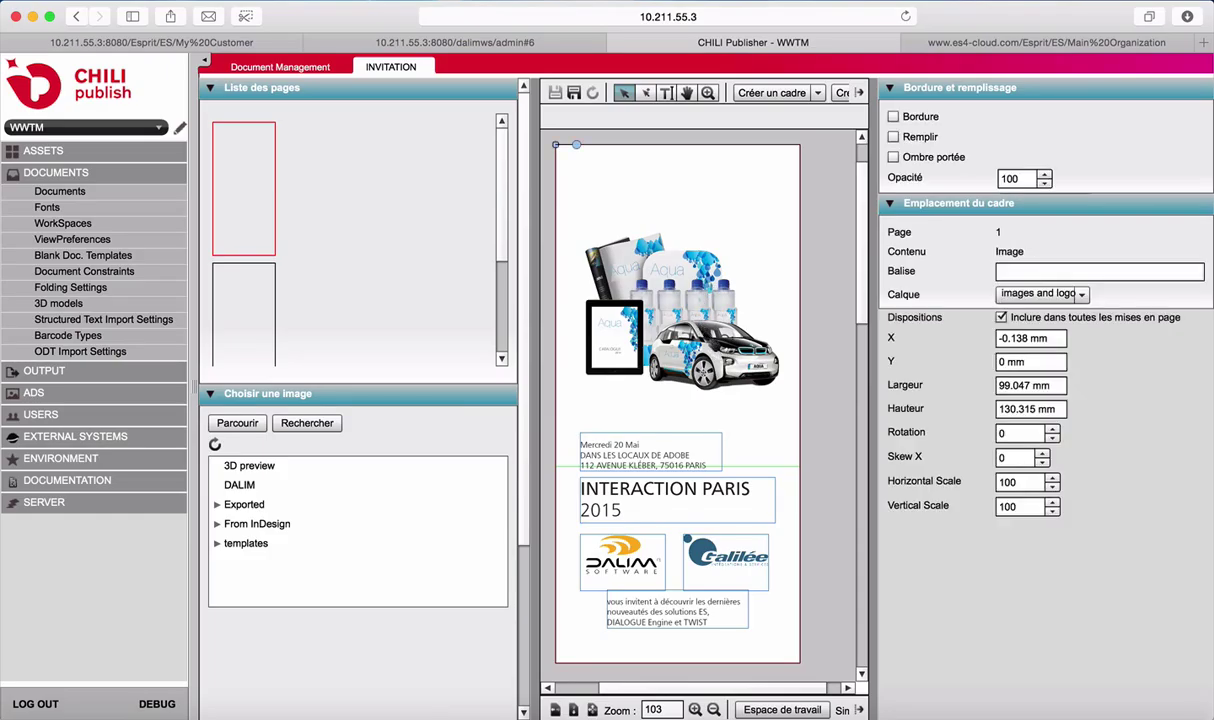
{"action": "left_click", "coordinate": [660, 460]}
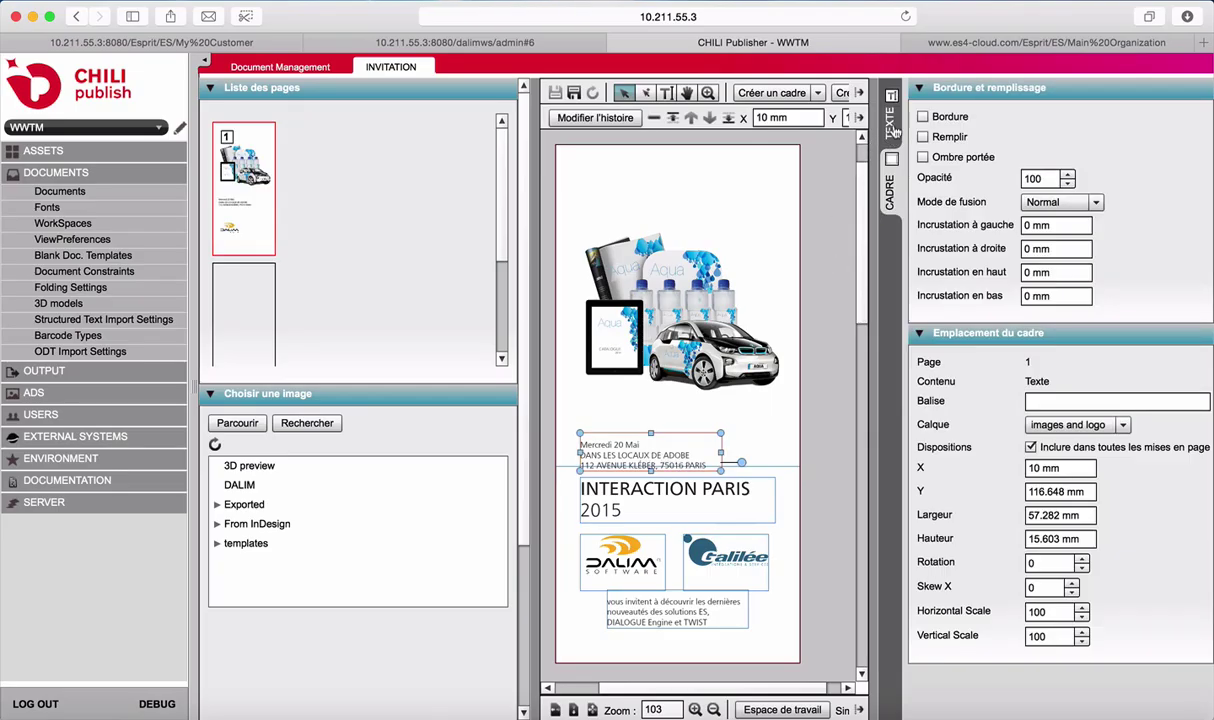
{"action": "left_click", "coordinate": [894, 128]}
{"action": "left_click", "coordinate": [662, 332]}
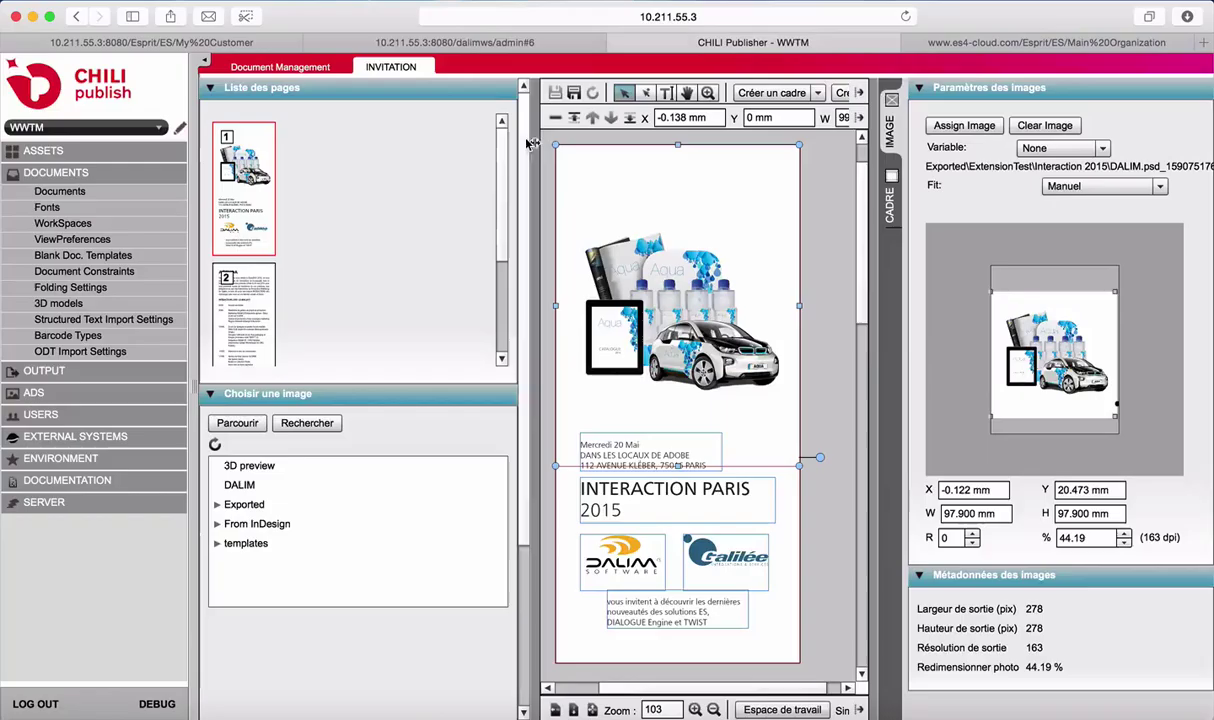
{"action": "left_click", "coordinate": [455, 45]}
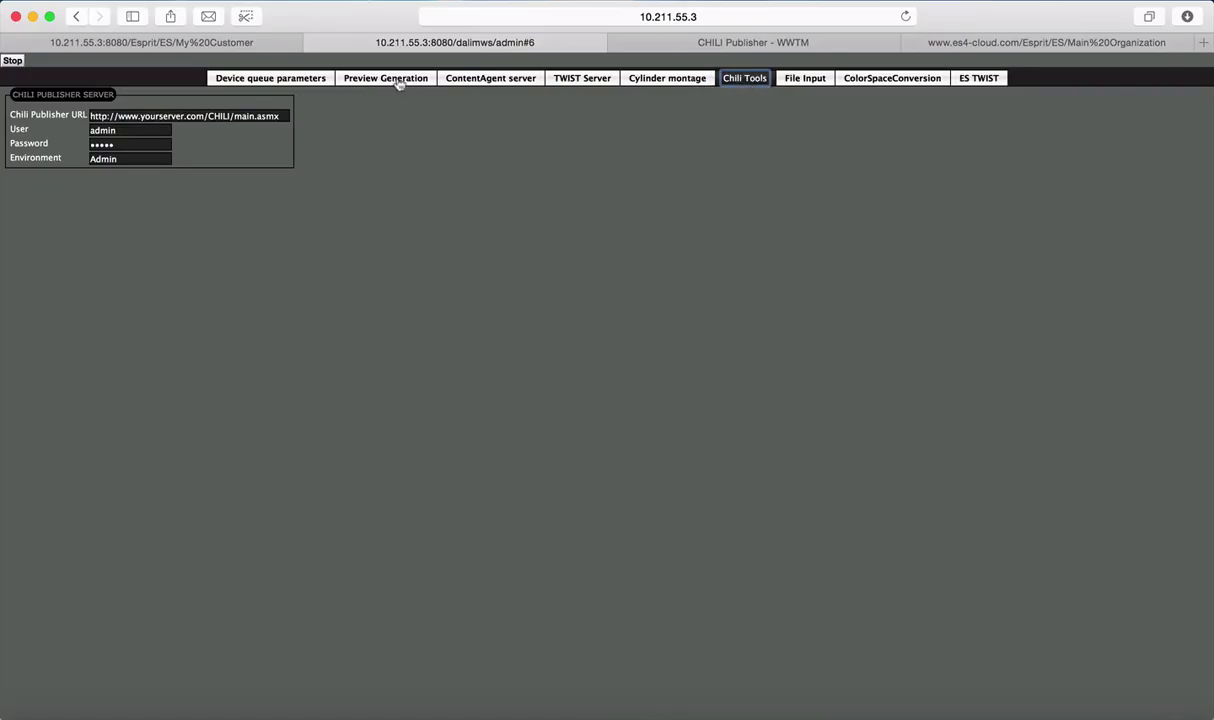
Sign in to DALIM ES from the Esprit/ES login tab.
{"action": "left_click", "coordinate": [272, 45]}
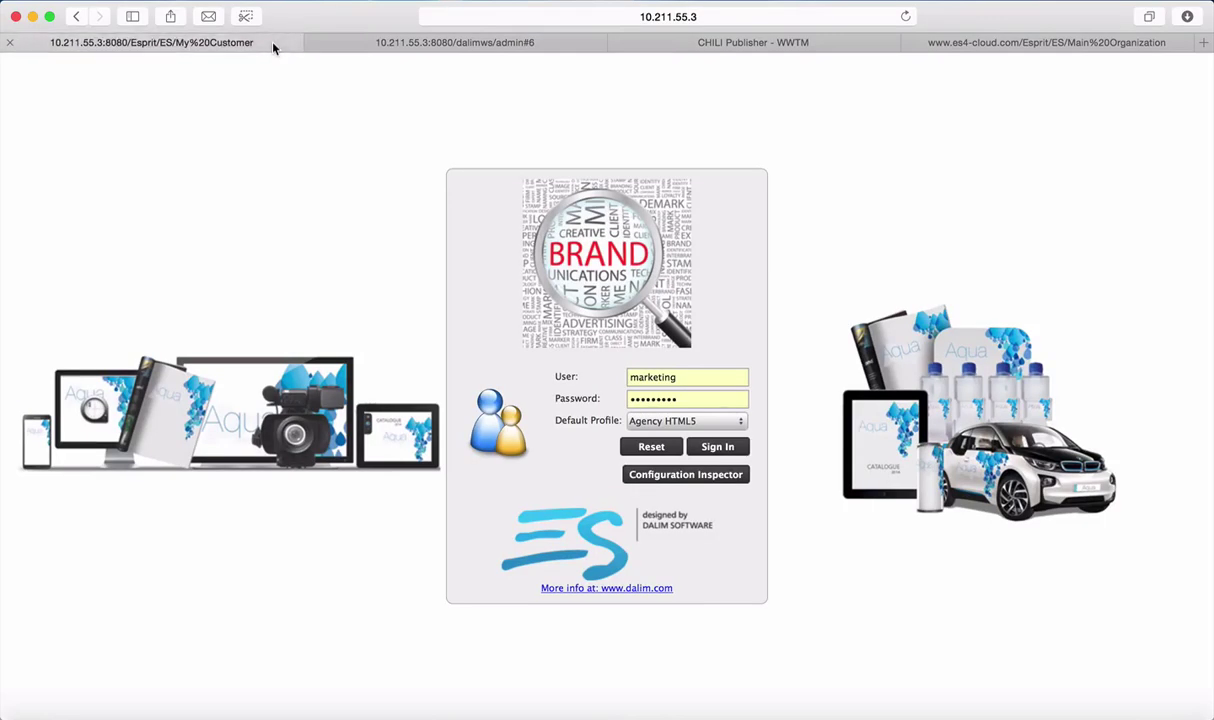
{"action": "left_click", "coordinate": [734, 451]}
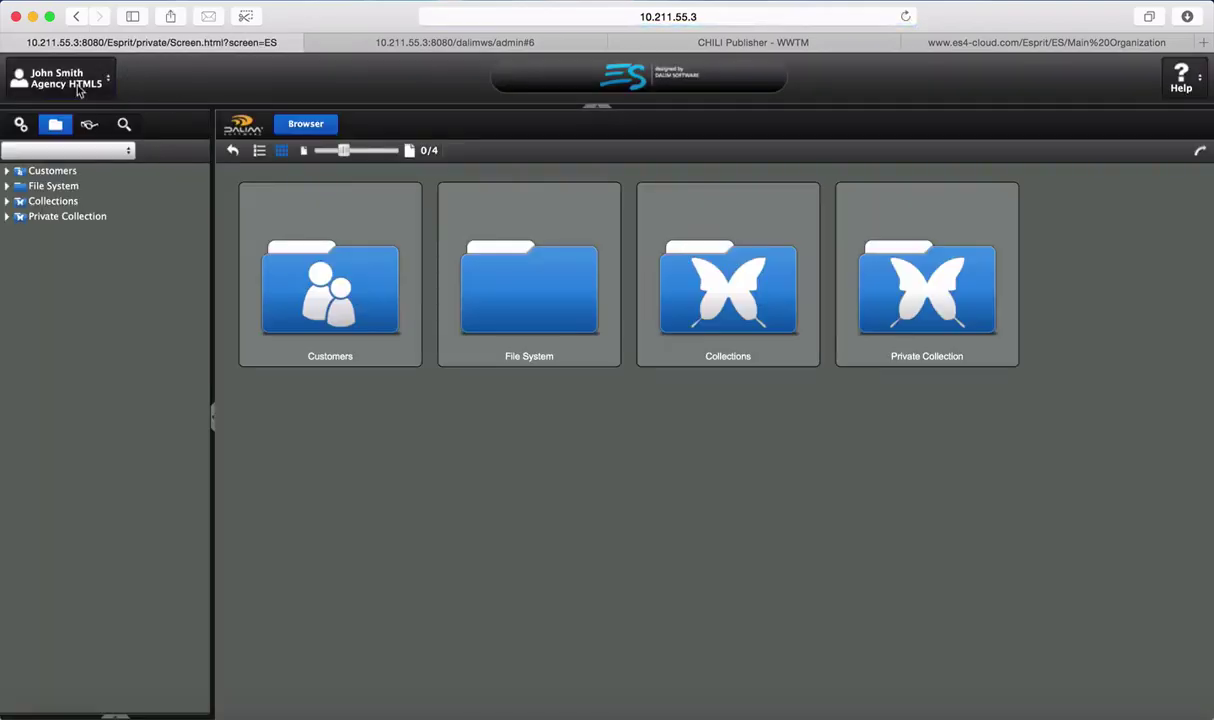
Open the DALIM ES Administration area and expand its I/O settings.
{"action": "left_click", "coordinate": [20, 125]}
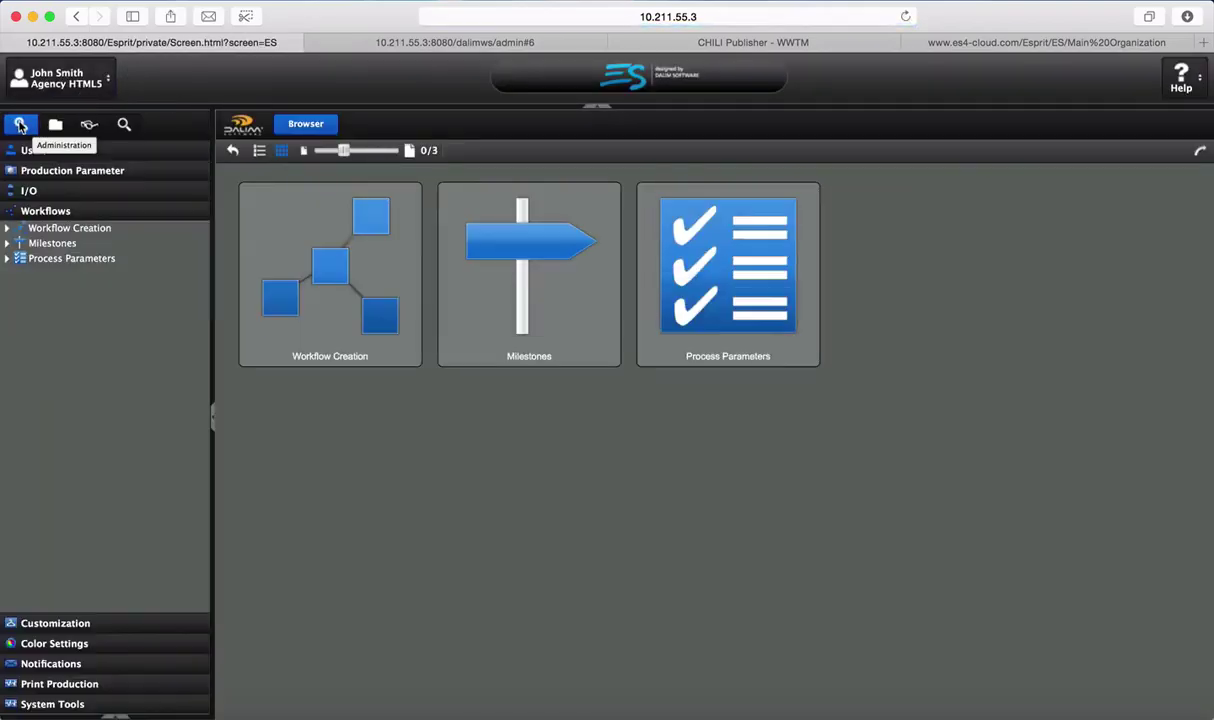
{"action": "left_click", "coordinate": [78, 194]}
{"action": "left_click", "coordinate": [88, 209]}
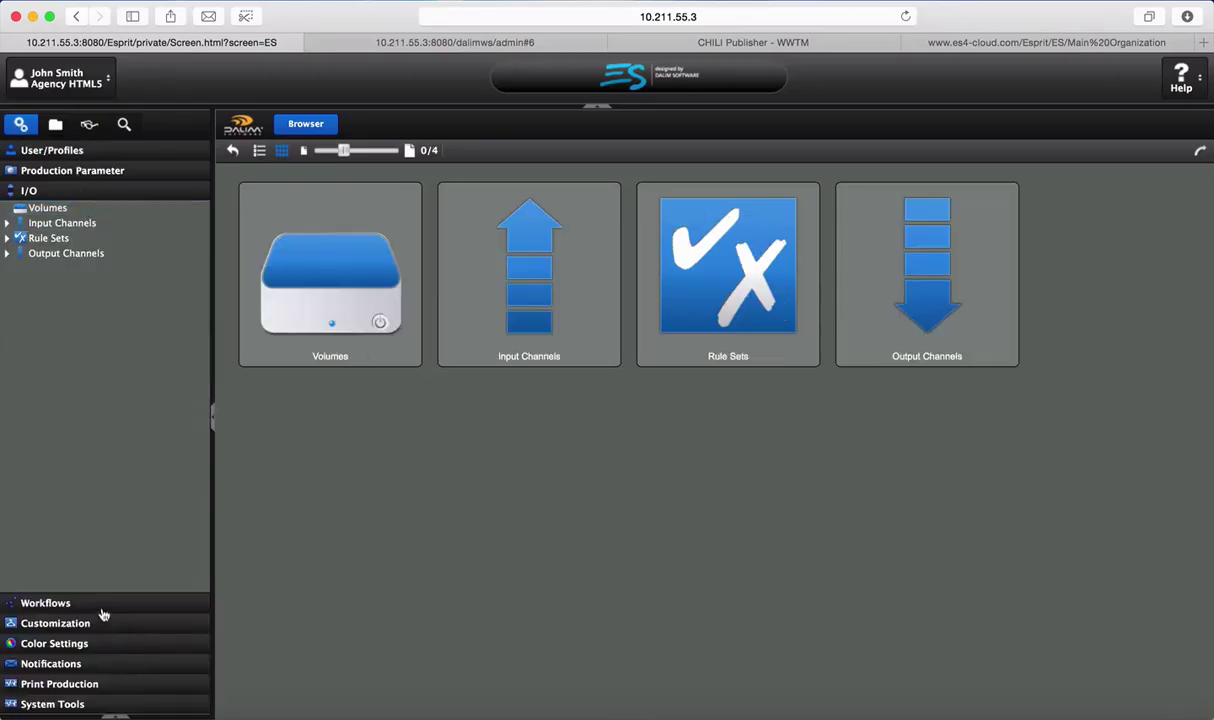
{"action": "left_click", "coordinate": [117, 705]}
{"action": "left_click", "coordinate": [60, 374]}
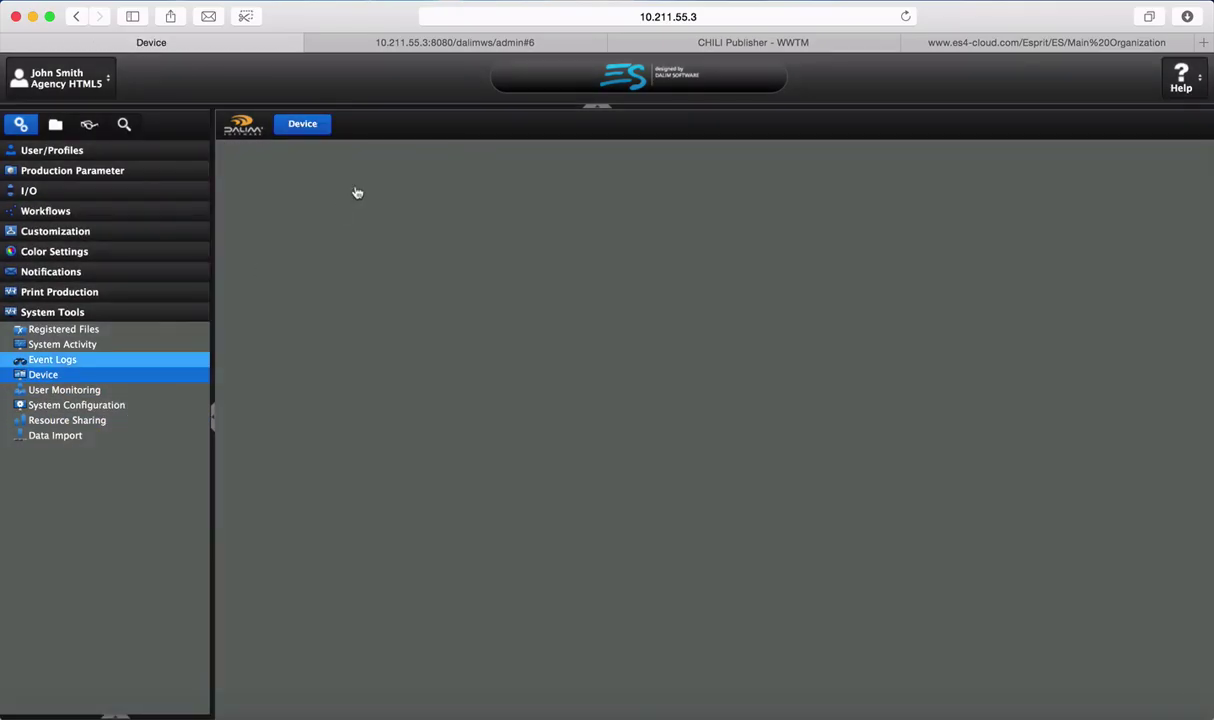
{"action": "left_click", "coordinate": [332, 150]}
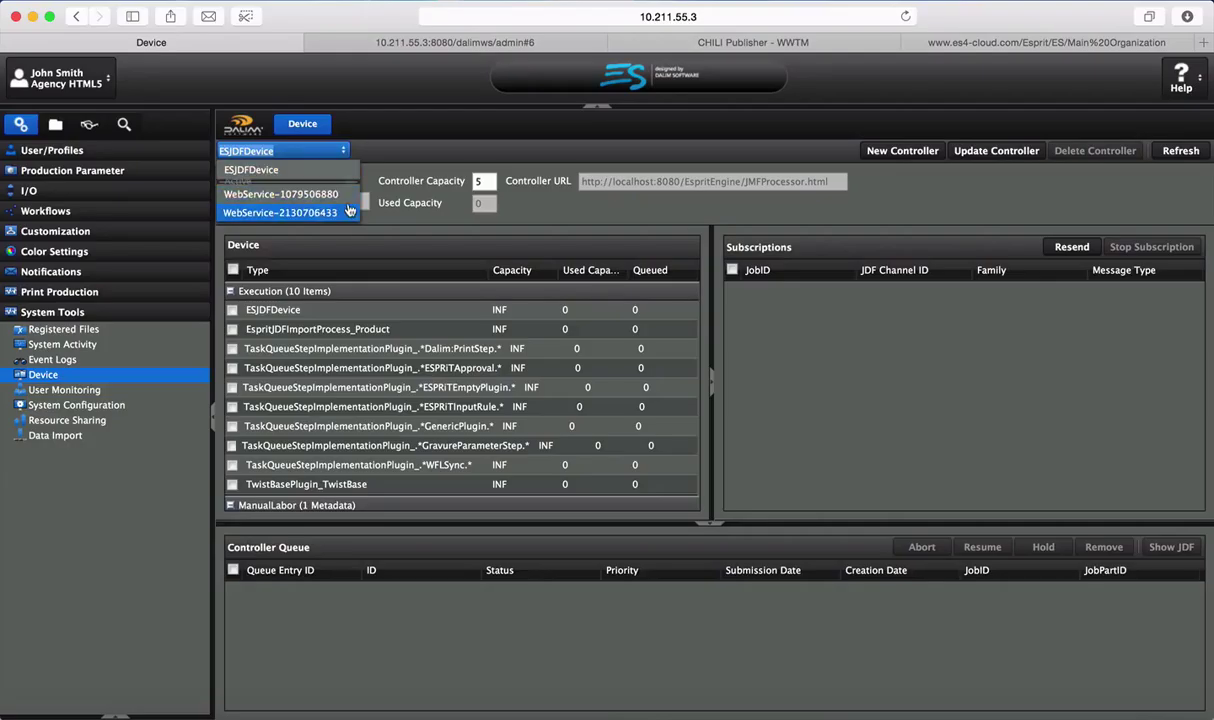
{"action": "left_click", "coordinate": [325, 194]}
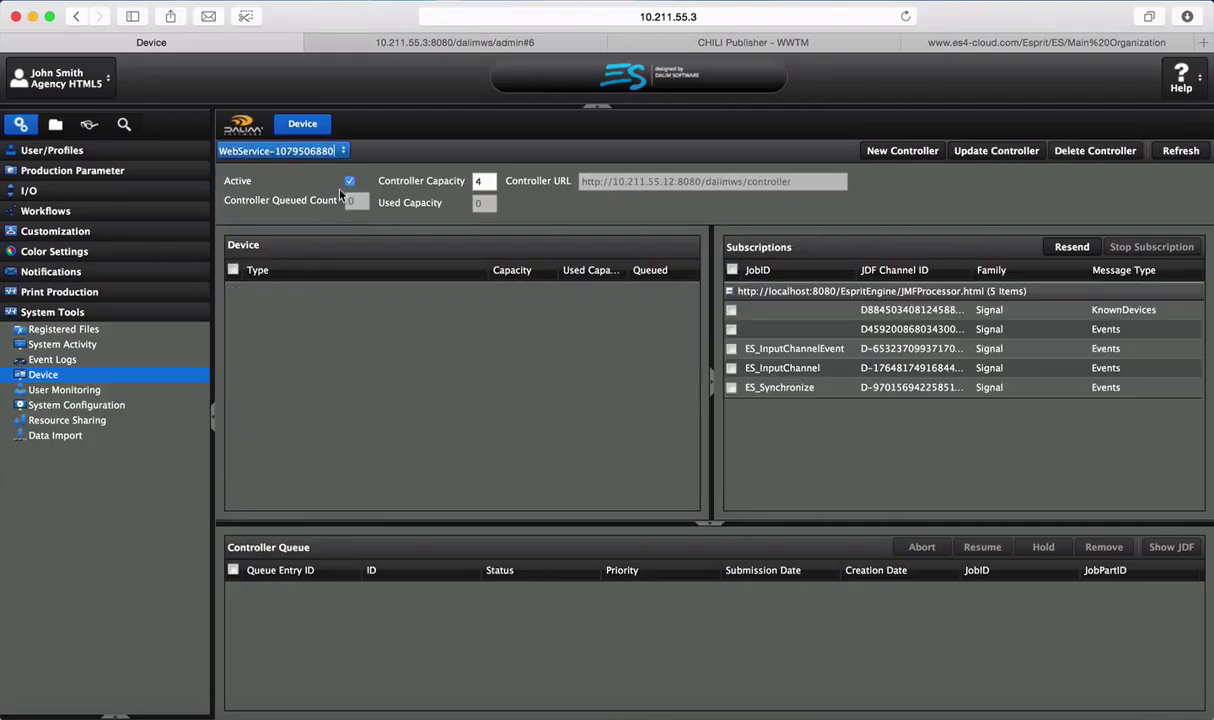
{"action": "left_click", "coordinate": [55, 190]}
Open the CHILI volume's parameters, browse its folder path, and close without changes.
{"action": "left_click", "coordinate": [67, 212]}
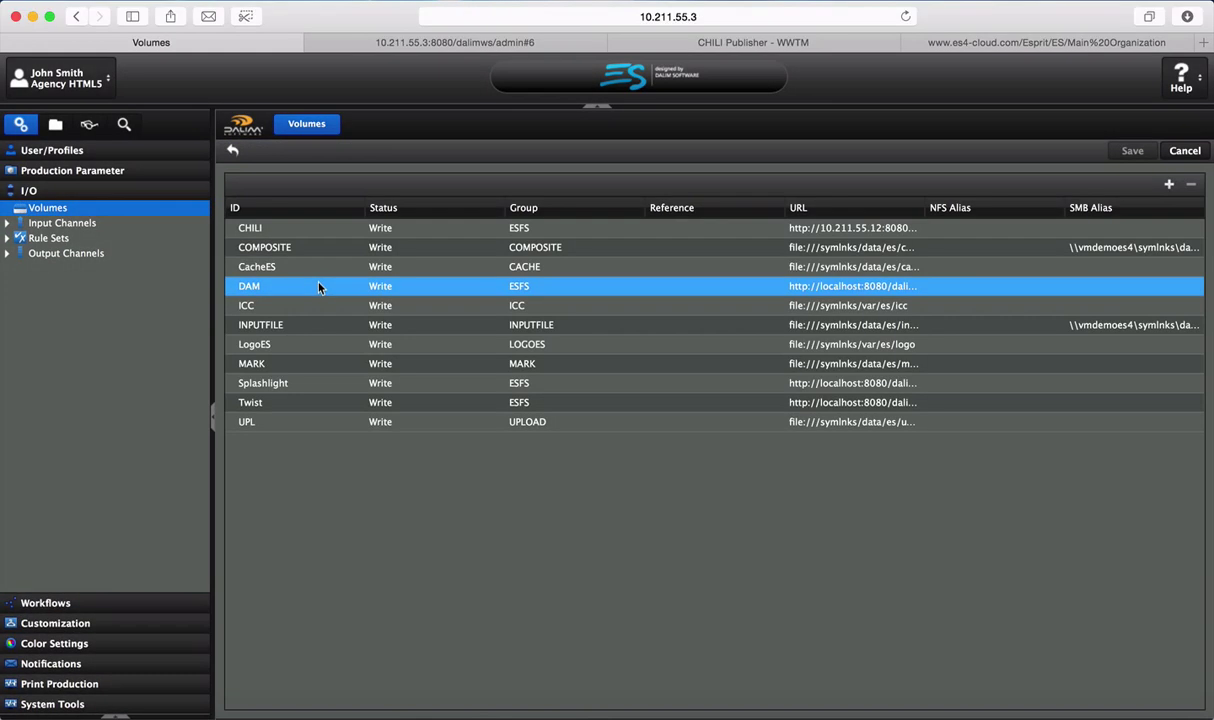
{"action": "double_click", "coordinate": [378, 232]}
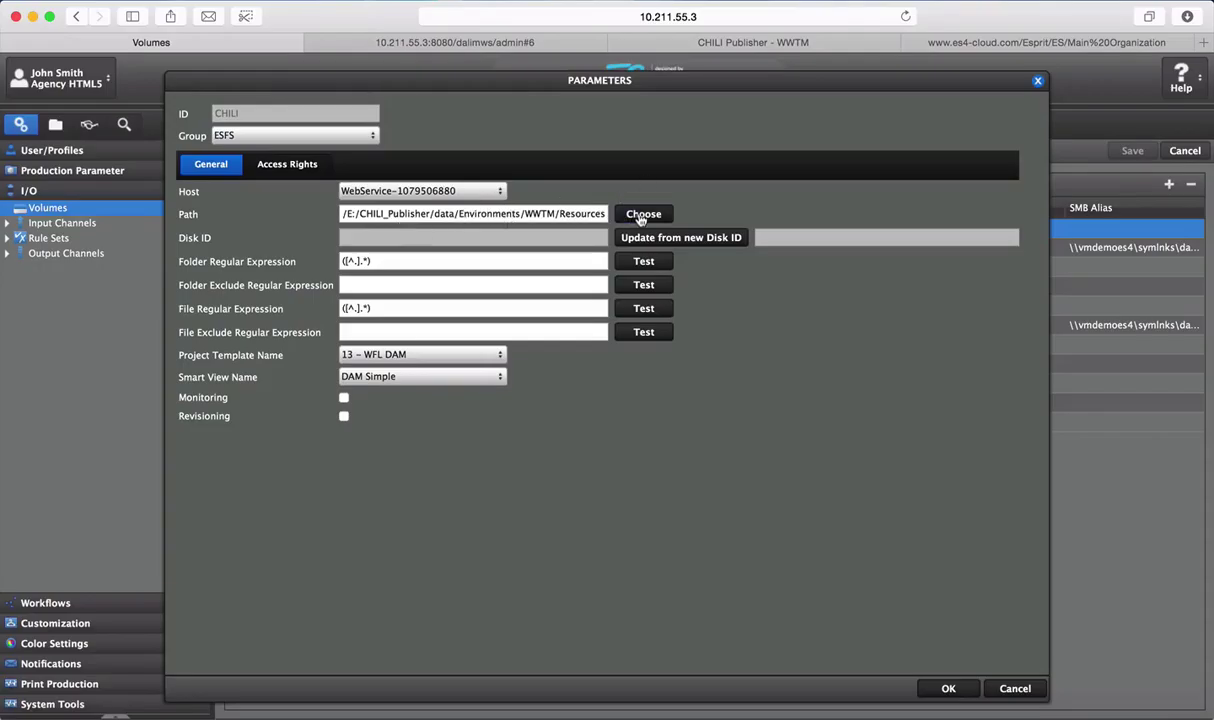
{"action": "left_click", "coordinate": [641, 215]}
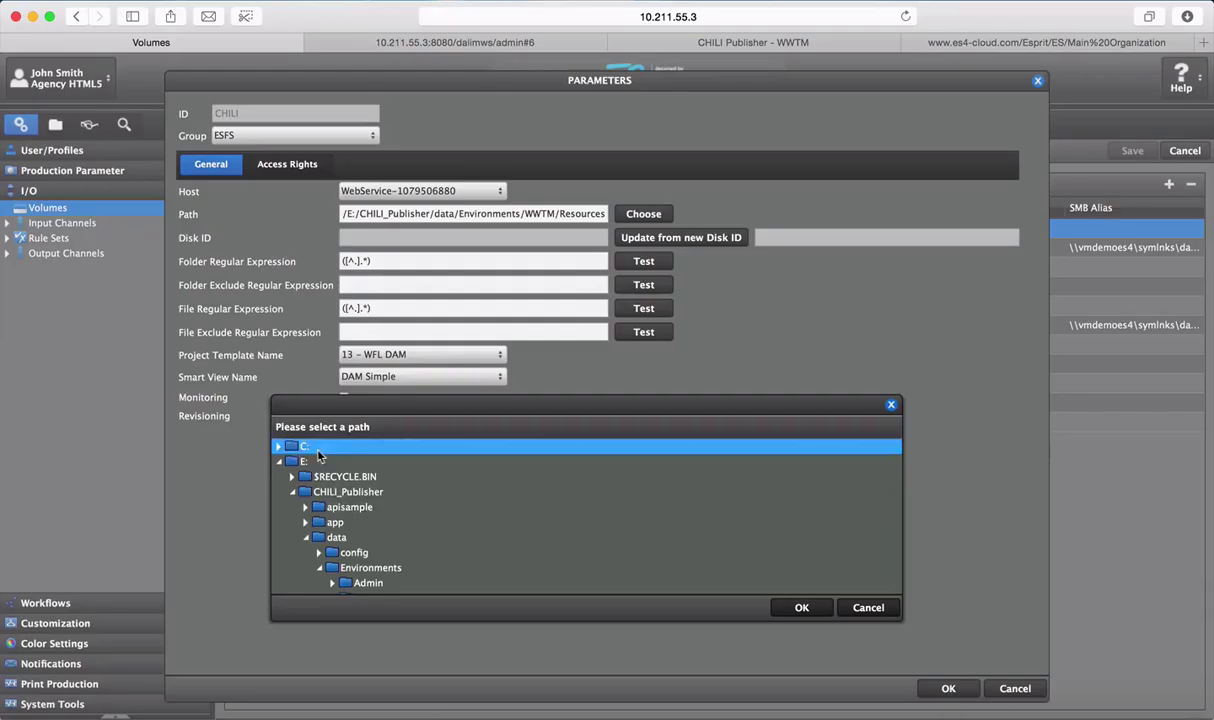
{"action": "scroll", "coordinate": [351, 511], "scroll_direction": "down", "scroll_amount": 5}
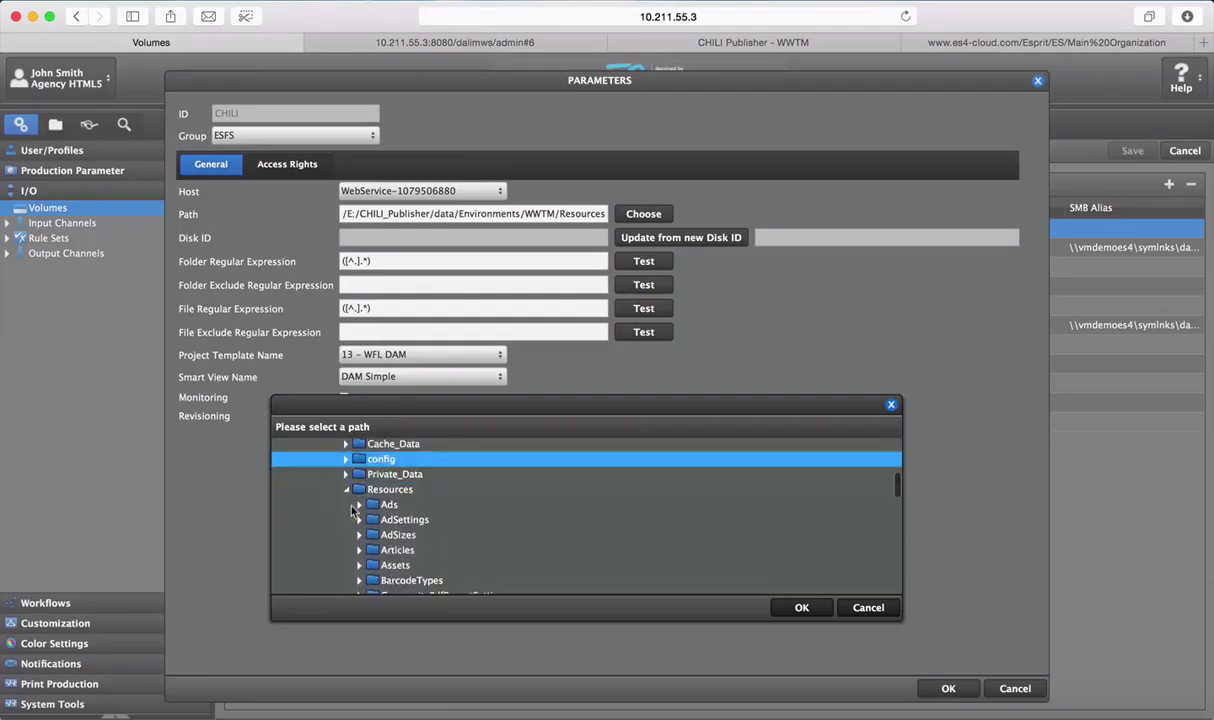
{"action": "scroll", "coordinate": [351, 511], "scroll_direction": "up", "scroll_amount": 5}
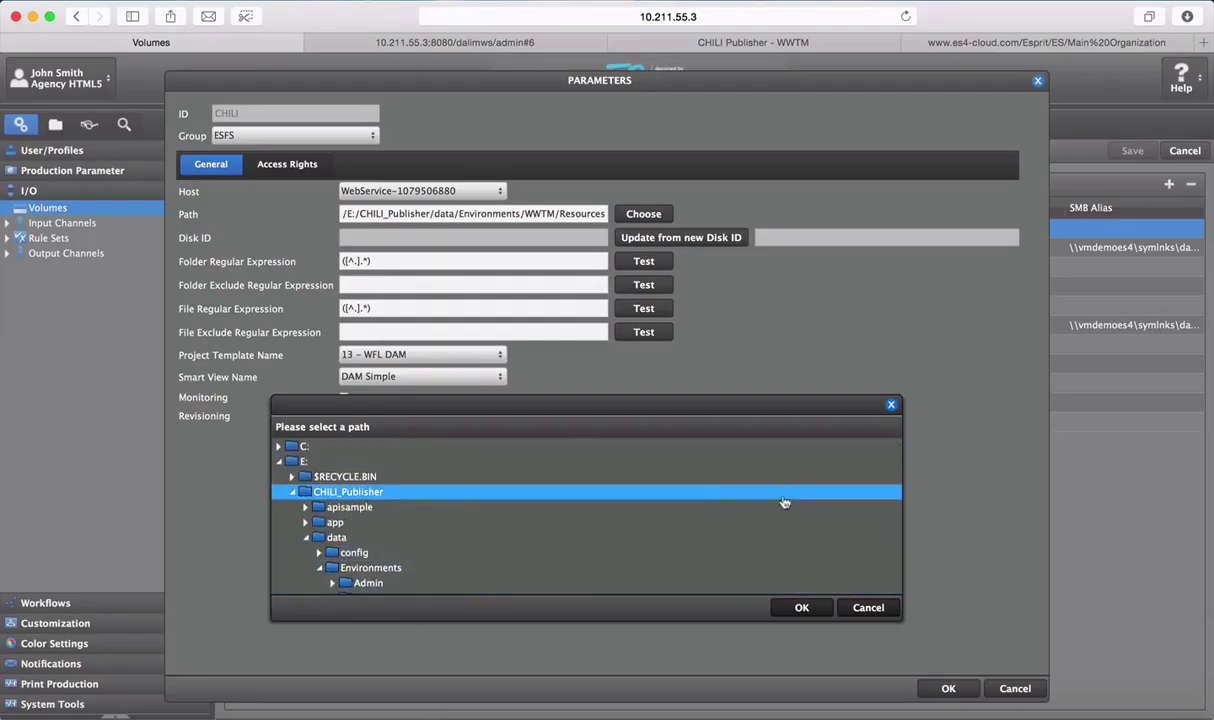
{"action": "left_click", "coordinate": [878, 607]}
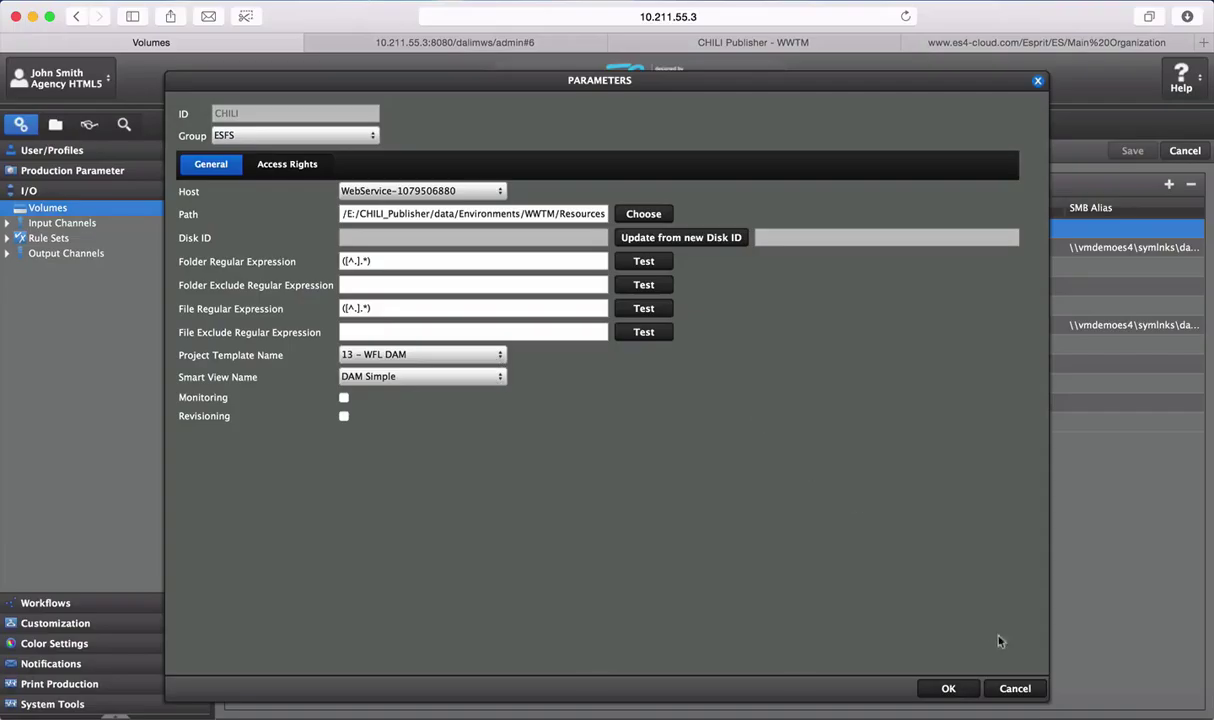
{"action": "left_click", "coordinate": [1013, 688]}
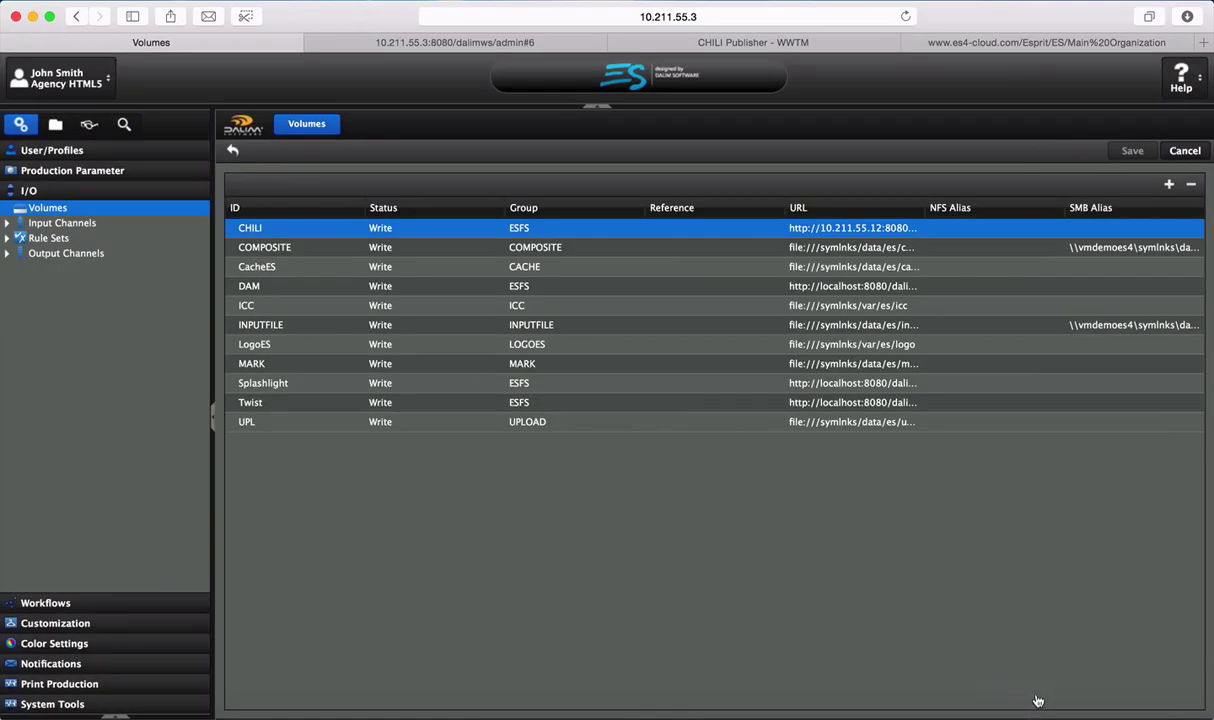
Select the CHILI folder under File System and show its Settings.
{"action": "left_click", "coordinate": [55, 125]}
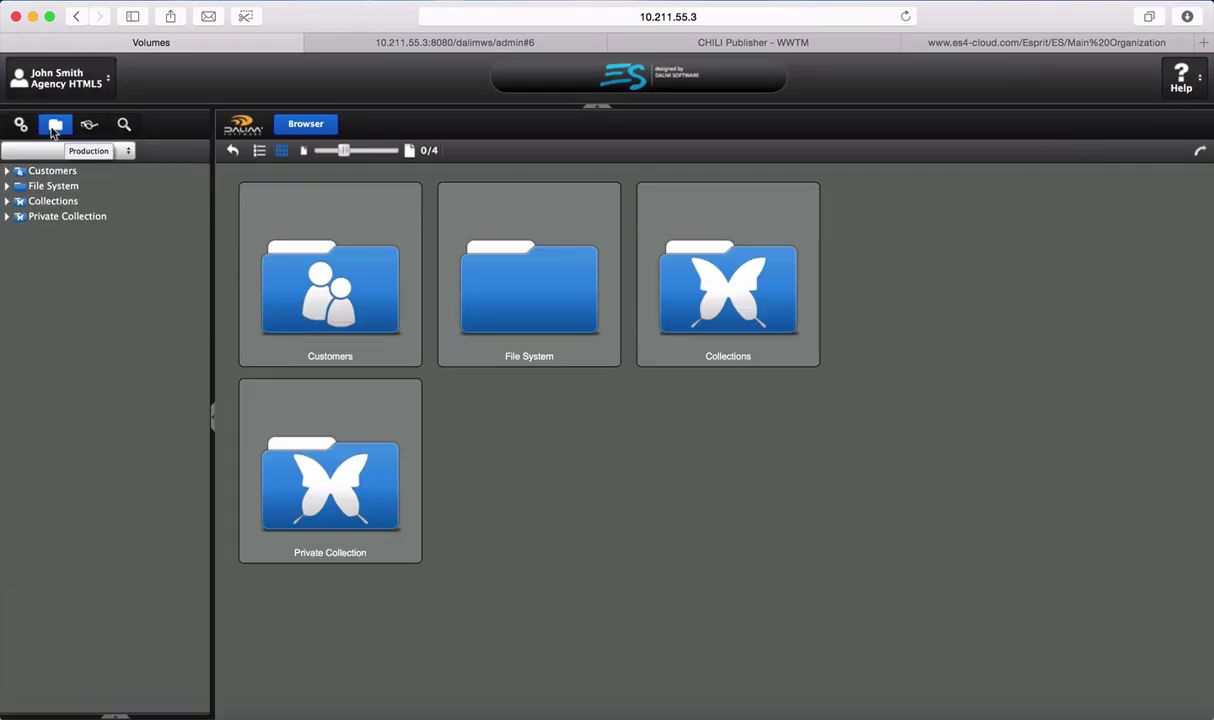
{"action": "left_click", "coordinate": [8, 188]}
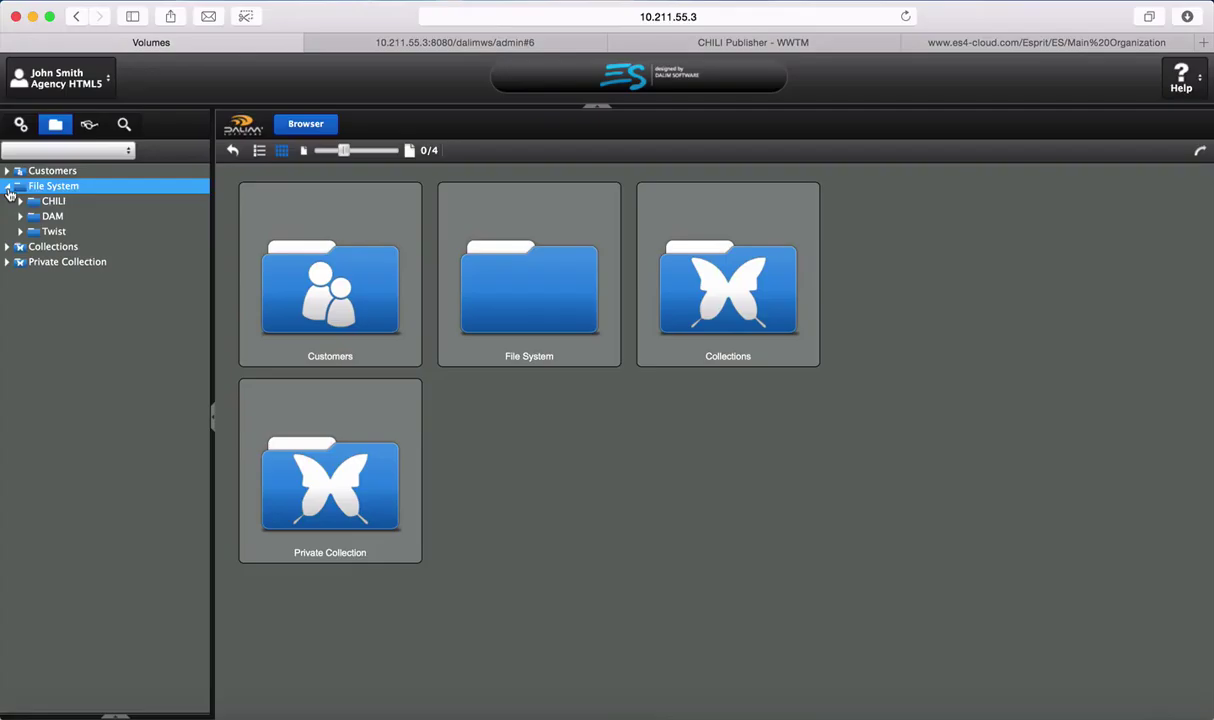
{"action": "left_click", "coordinate": [24, 201]}
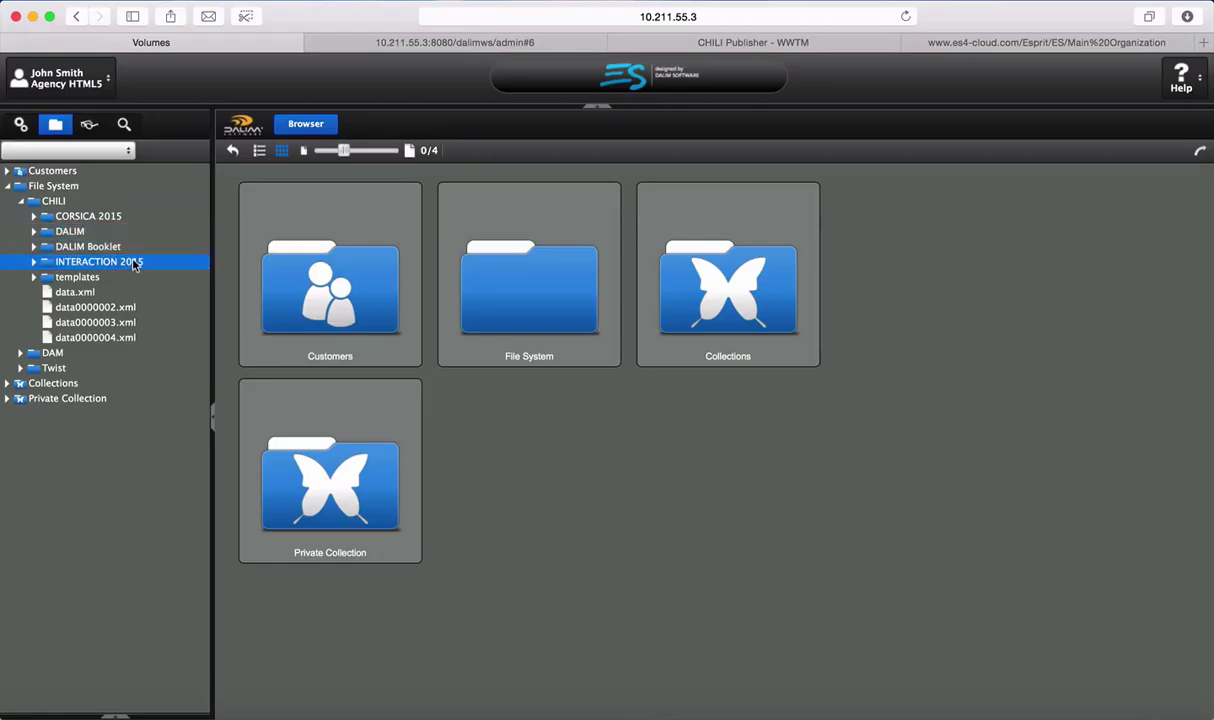
{"action": "left_click", "coordinate": [133, 262]}
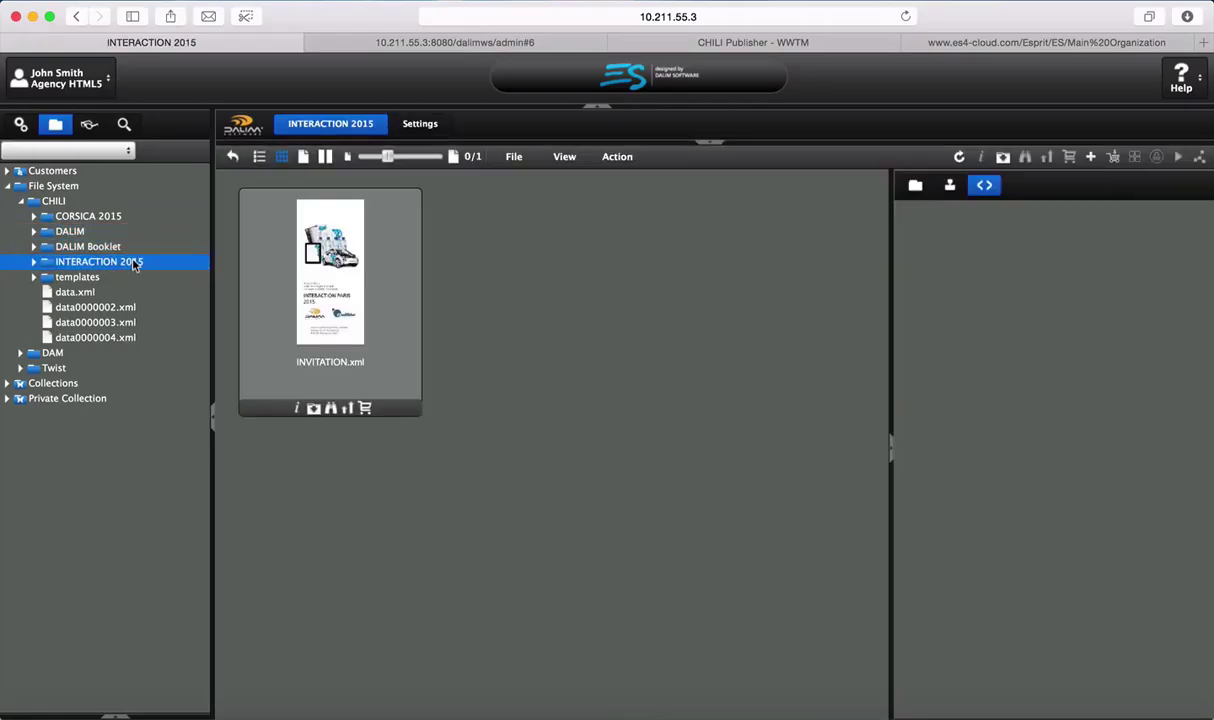
{"action": "left_click", "coordinate": [128, 204]}
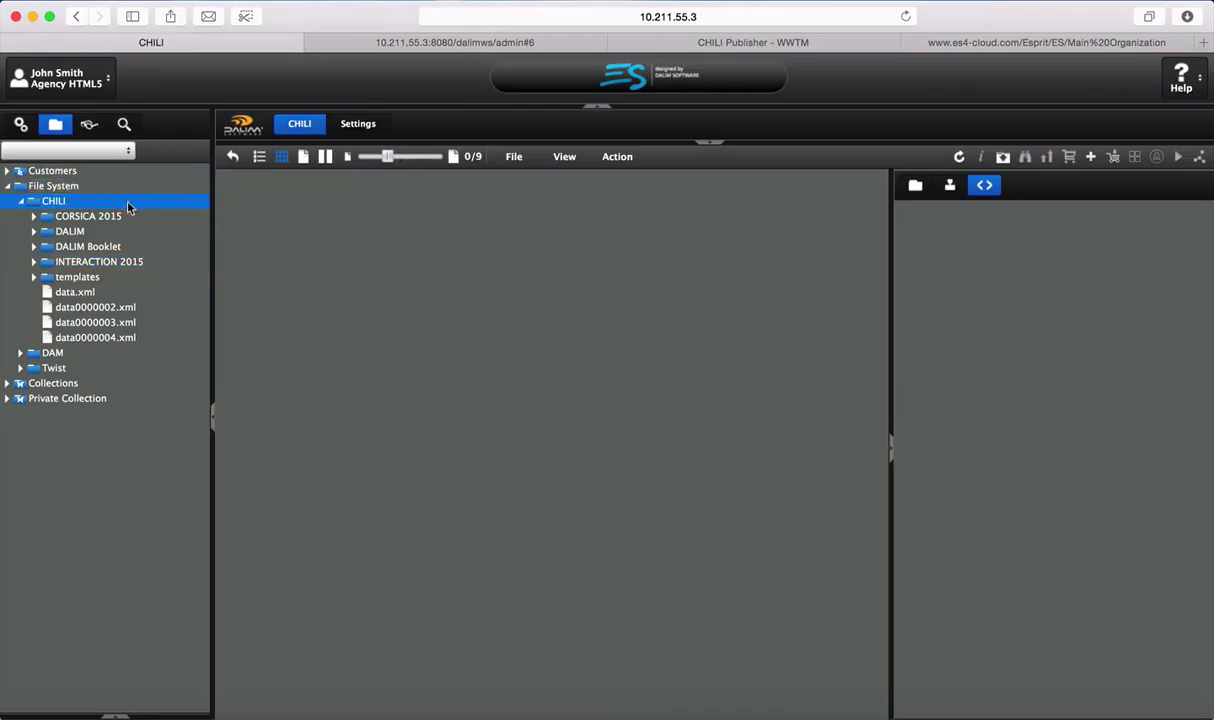
{"action": "left_click", "coordinate": [370, 125]}
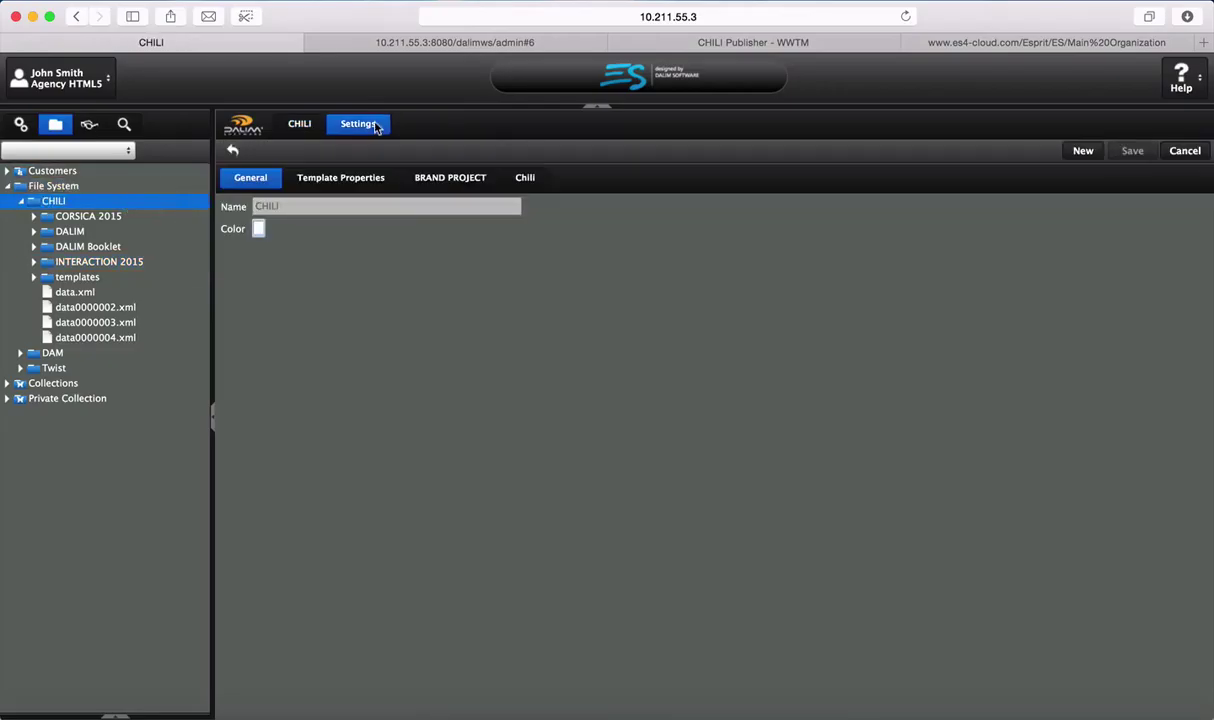
Review the CHILI folder's Chili server connection settings, then go to INTERACTION 2015.
{"action": "left_click", "coordinate": [531, 177]}
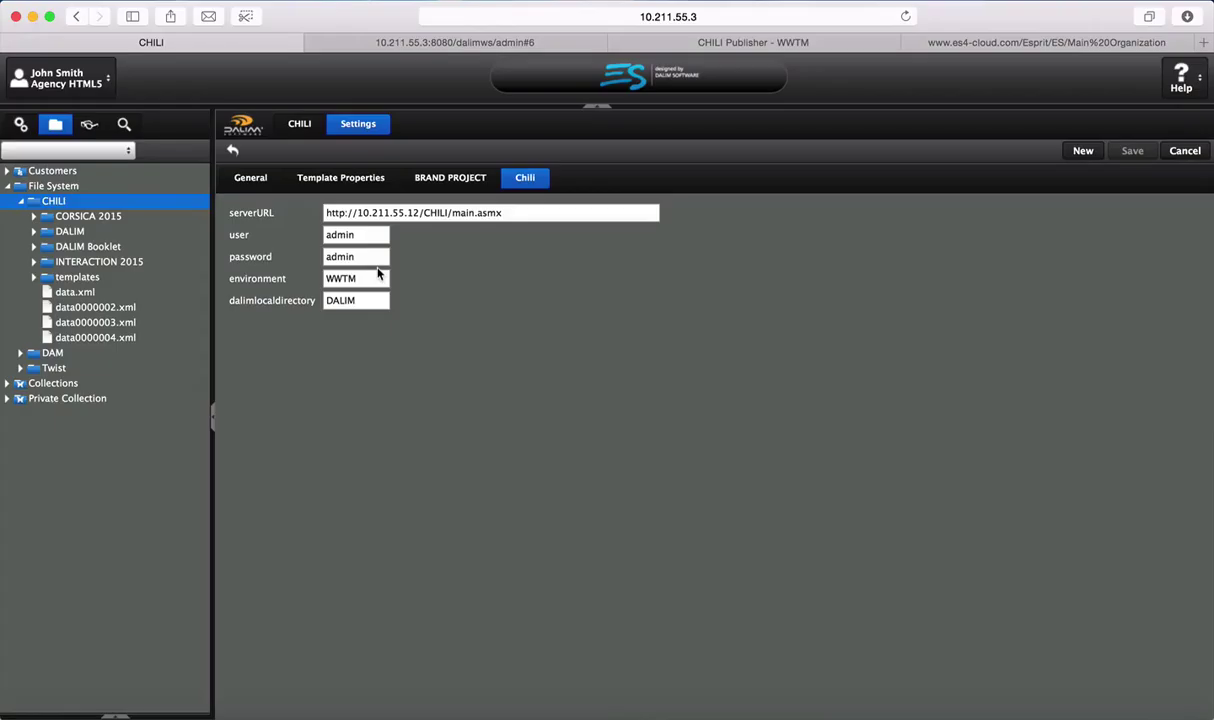
{"action": "left_click", "coordinate": [116, 265]}
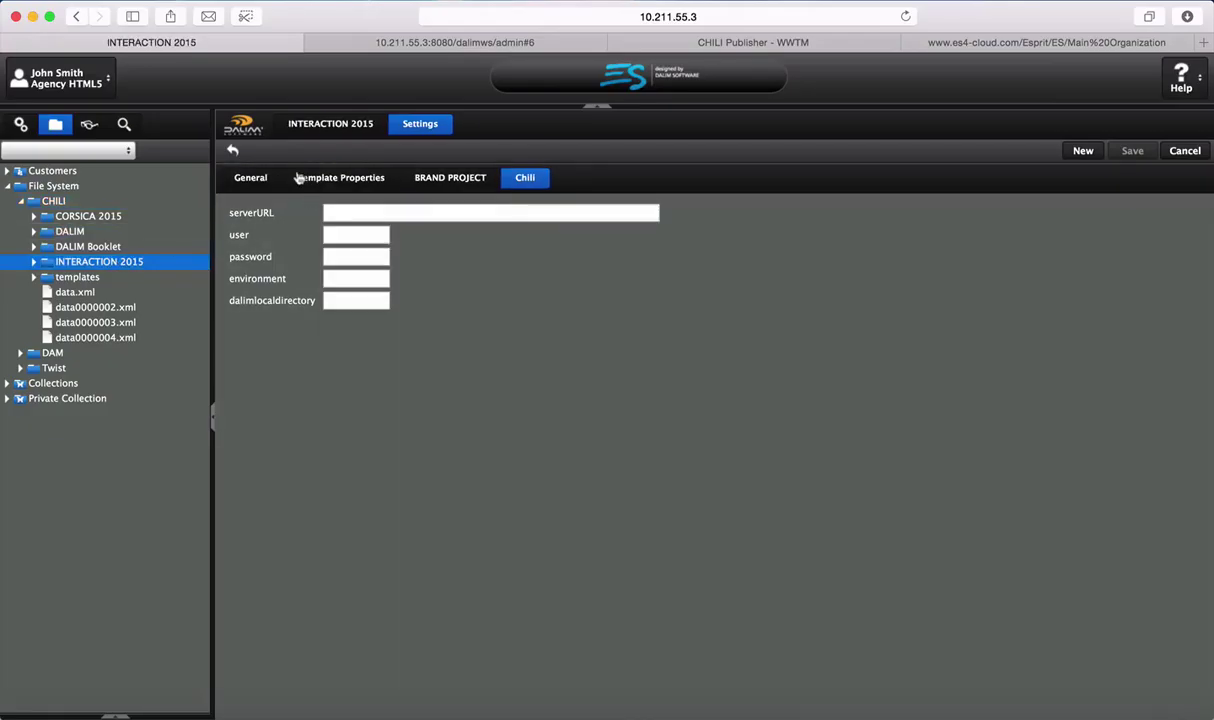
{"action": "left_click", "coordinate": [291, 123]}
Inspect INVITATION.xml's chili metadata and open it in the document editor.
{"action": "left_click", "coordinate": [319, 258]}
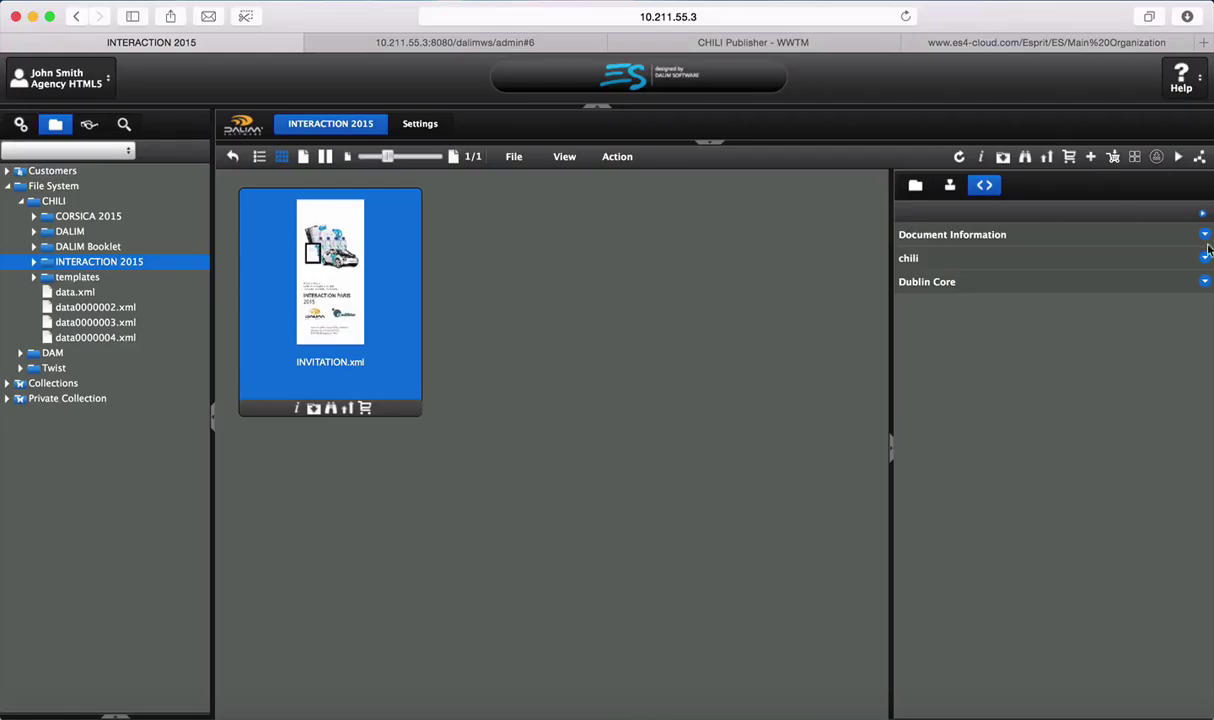
{"action": "left_click", "coordinate": [1145, 257]}
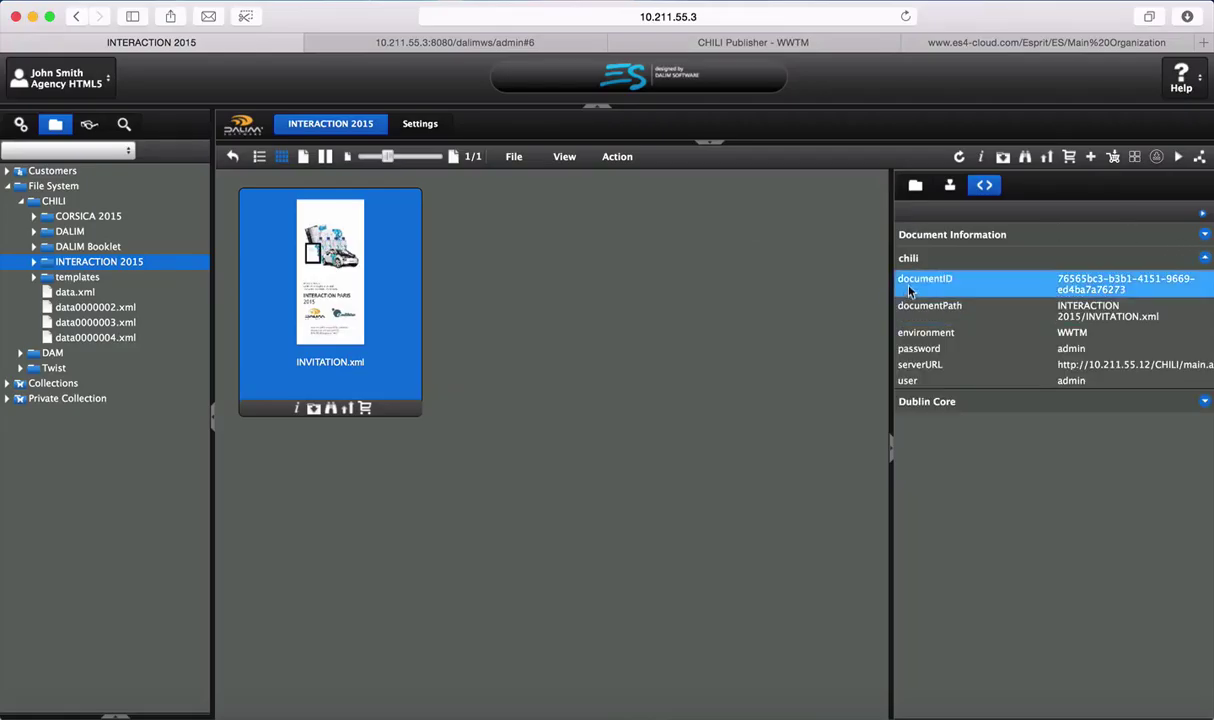
{"action": "left_click_drag", "start_coordinate": [890, 268], "coordinate": [792, 266]}
{"action": "left_click", "coordinate": [998, 342]}
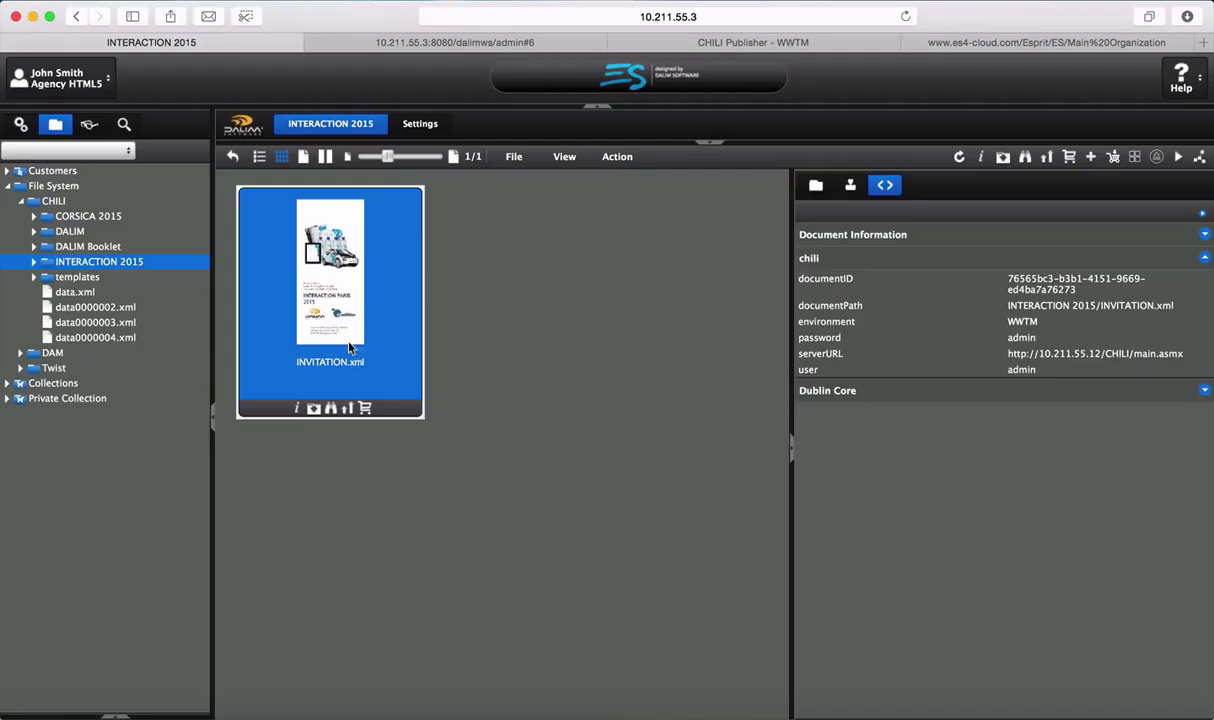
{"action": "double_click", "coordinate": [334, 286]}
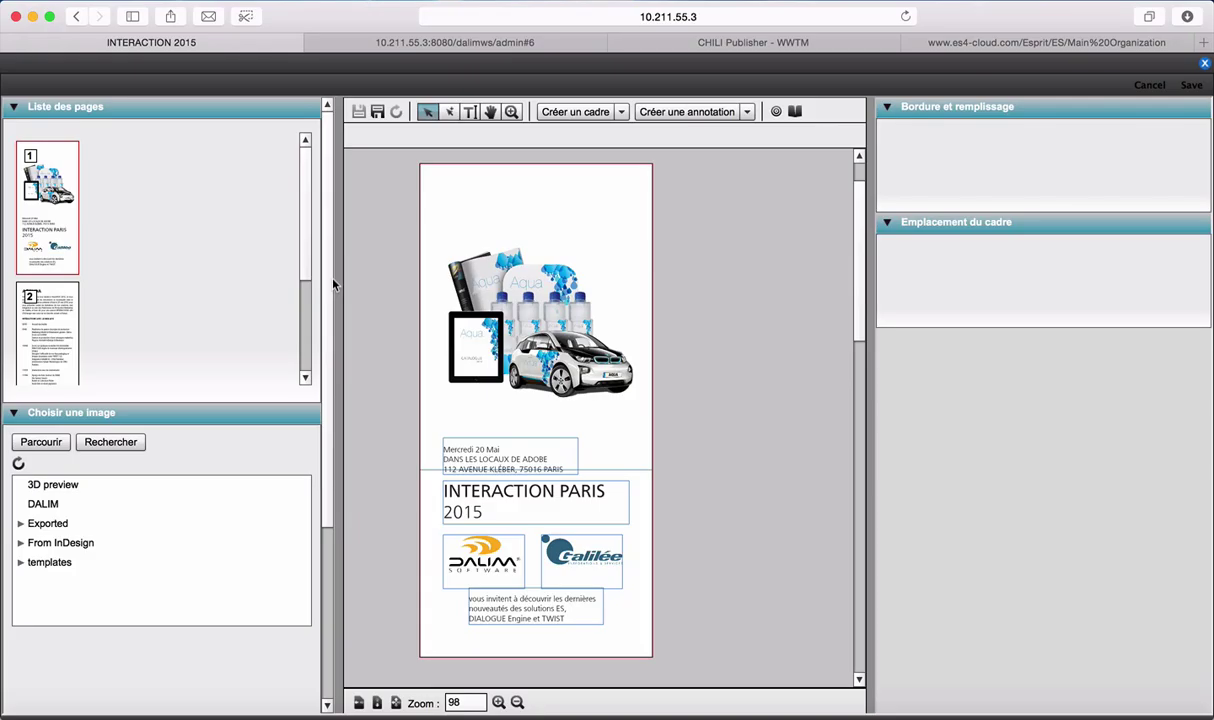
View page 2 (AGENDA) and page 3 (venue and contacts), then return to the cover.
{"action": "left_click", "coordinate": [55, 325]}
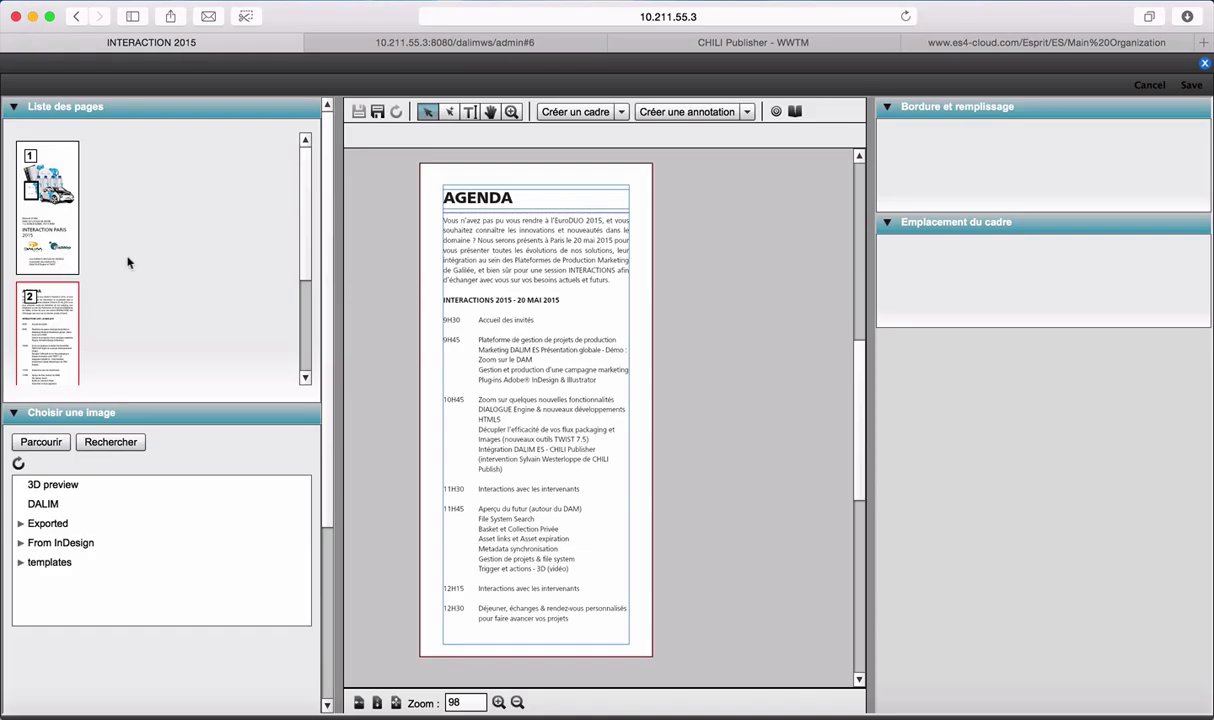
{"action": "scroll", "coordinate": [307, 312], "scroll_direction": "down", "scroll_amount": 3}
{"action": "left_click", "coordinate": [57, 310]}
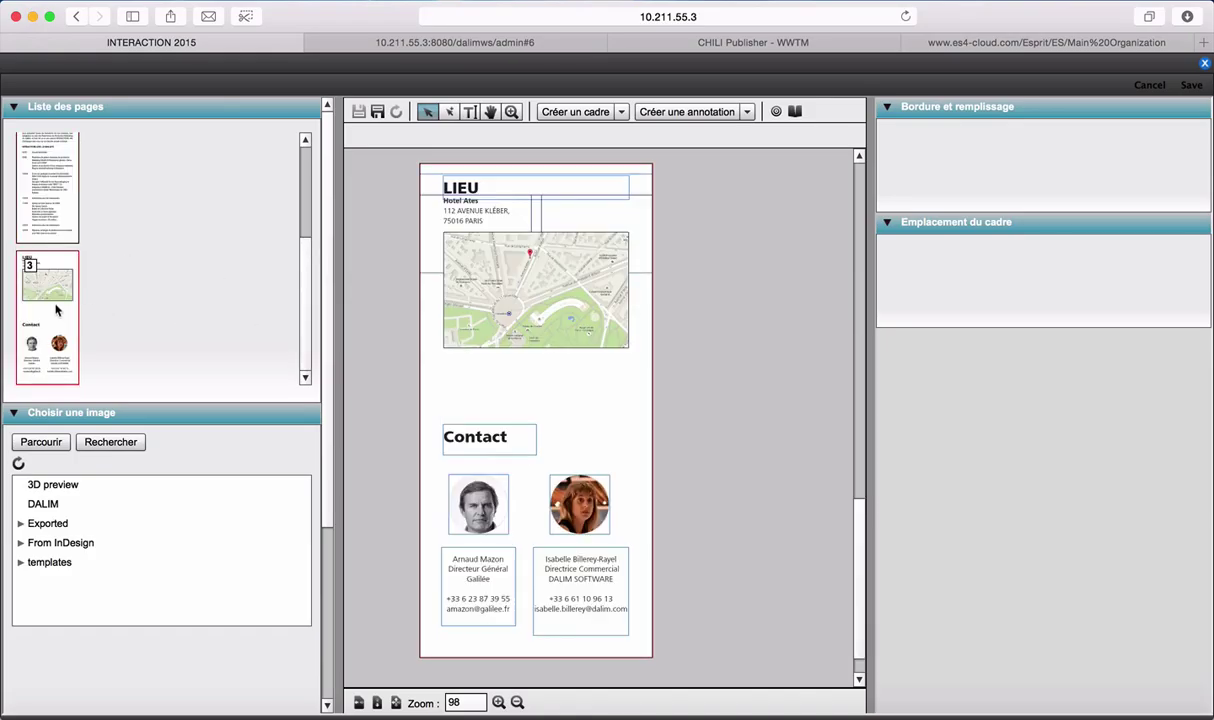
{"action": "left_click", "coordinate": [60, 207]}
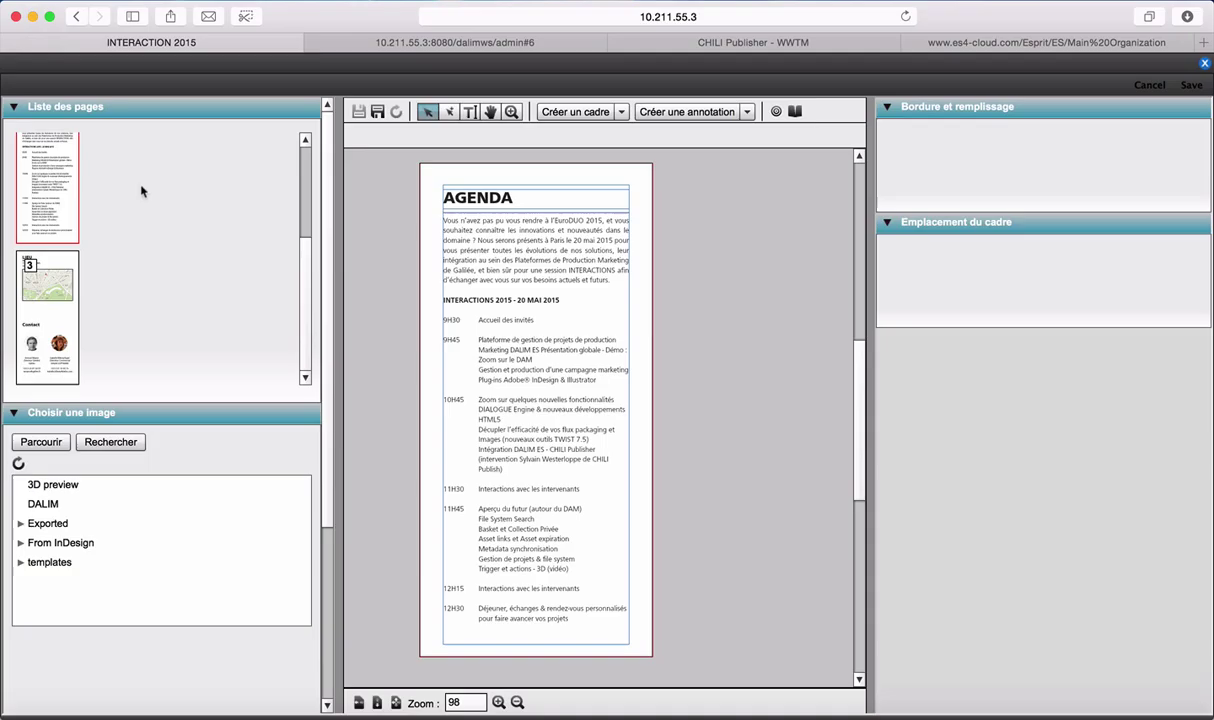
{"action": "scroll", "coordinate": [300, 160], "scroll_direction": "up", "scroll_amount": 3}
{"action": "left_click", "coordinate": [62, 182]}
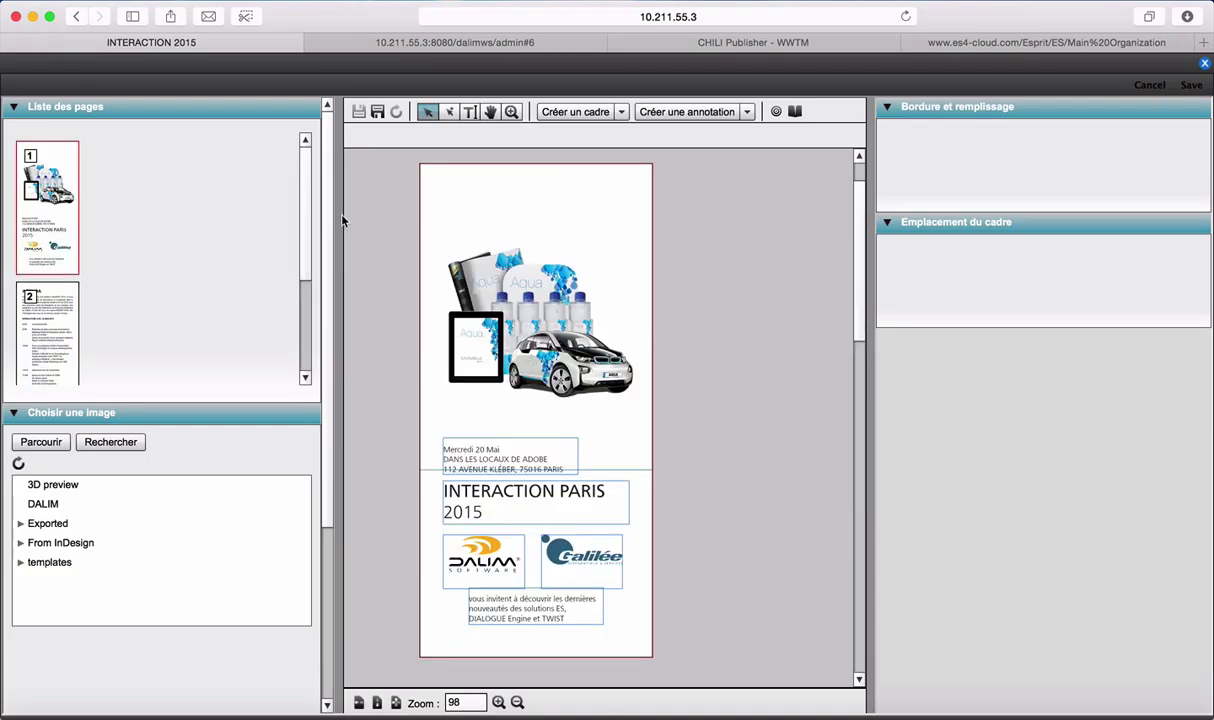
Append ' - DALIM' to the cover title so it reads 2015 - DALIM.
{"action": "left_click", "coordinate": [540, 347]}
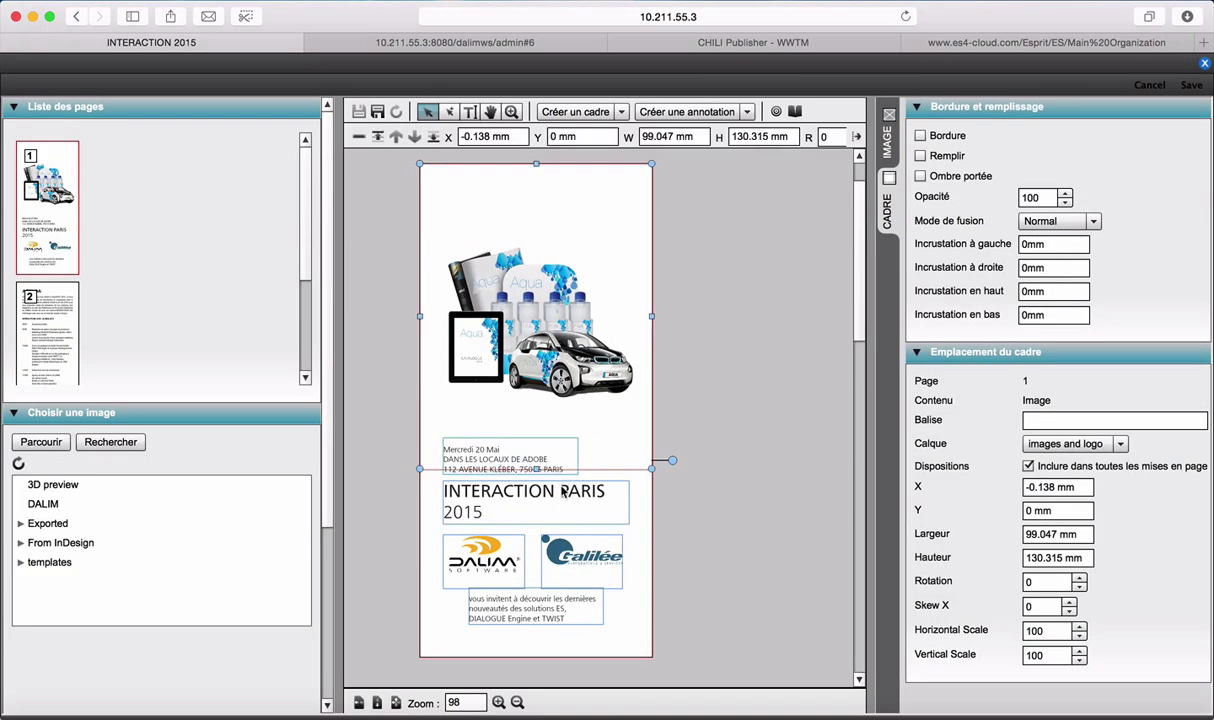
{"action": "left_click", "coordinate": [570, 493]}
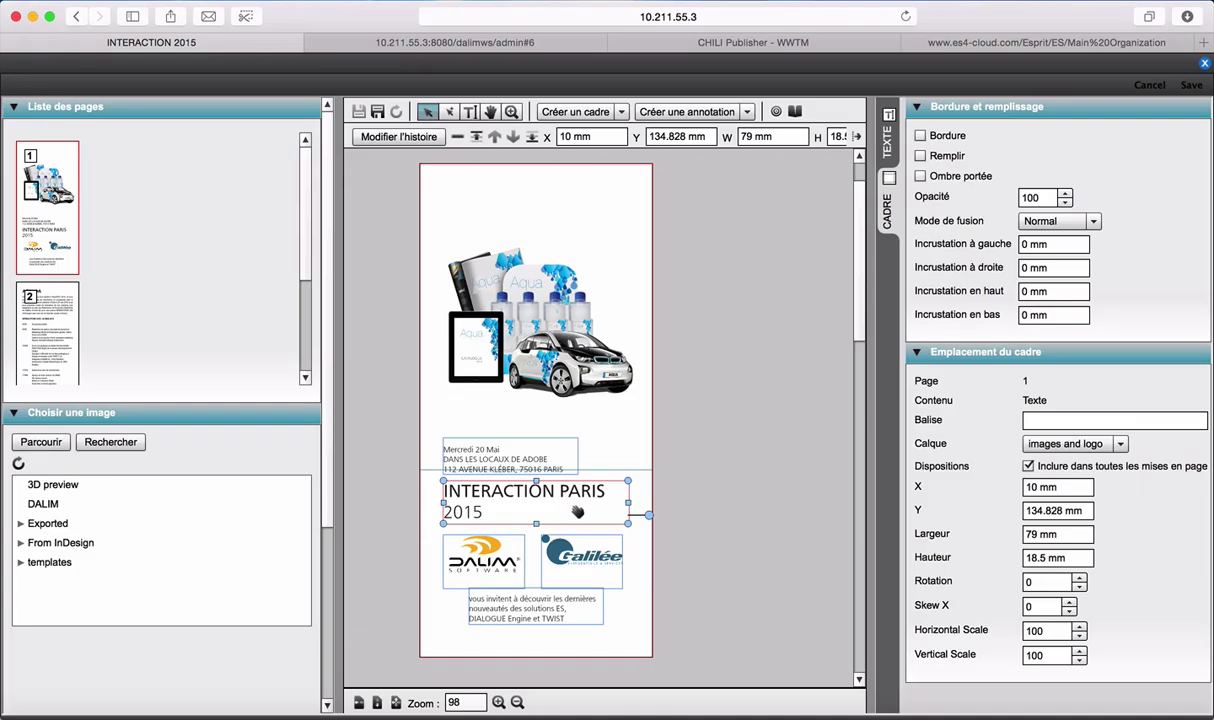
{"action": "double_click", "coordinate": [577, 511]}
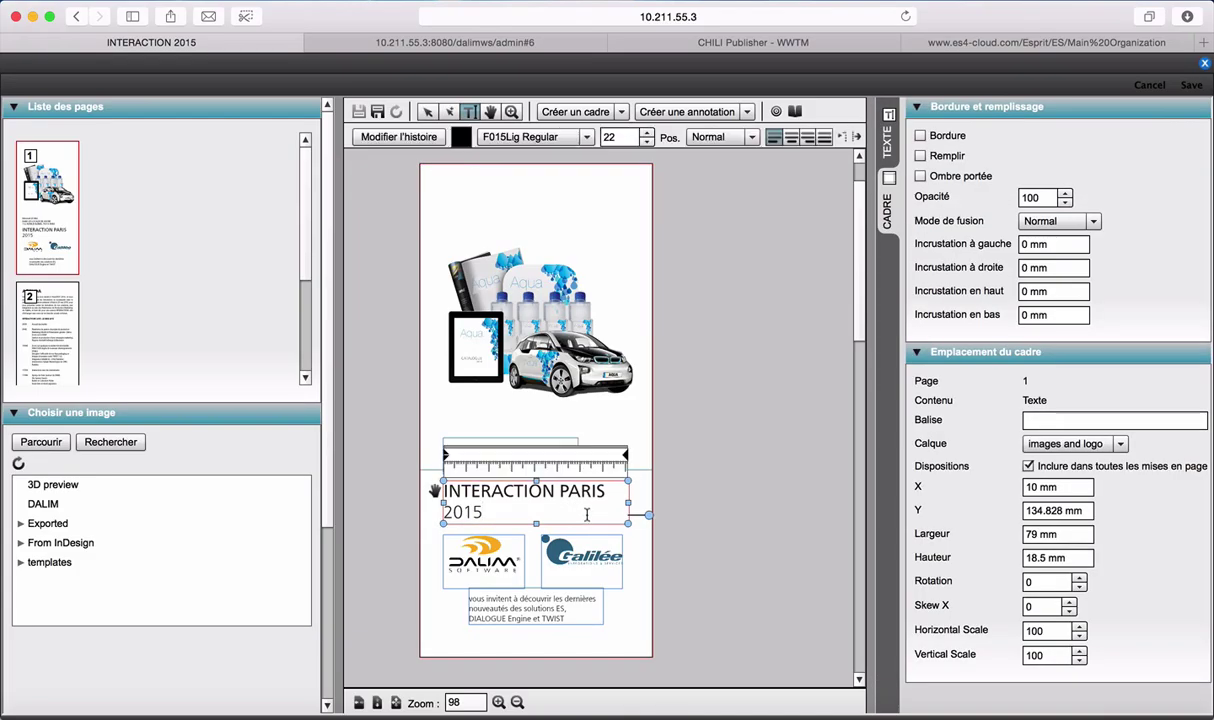
{"action": "type", "text": "- DALIM"}
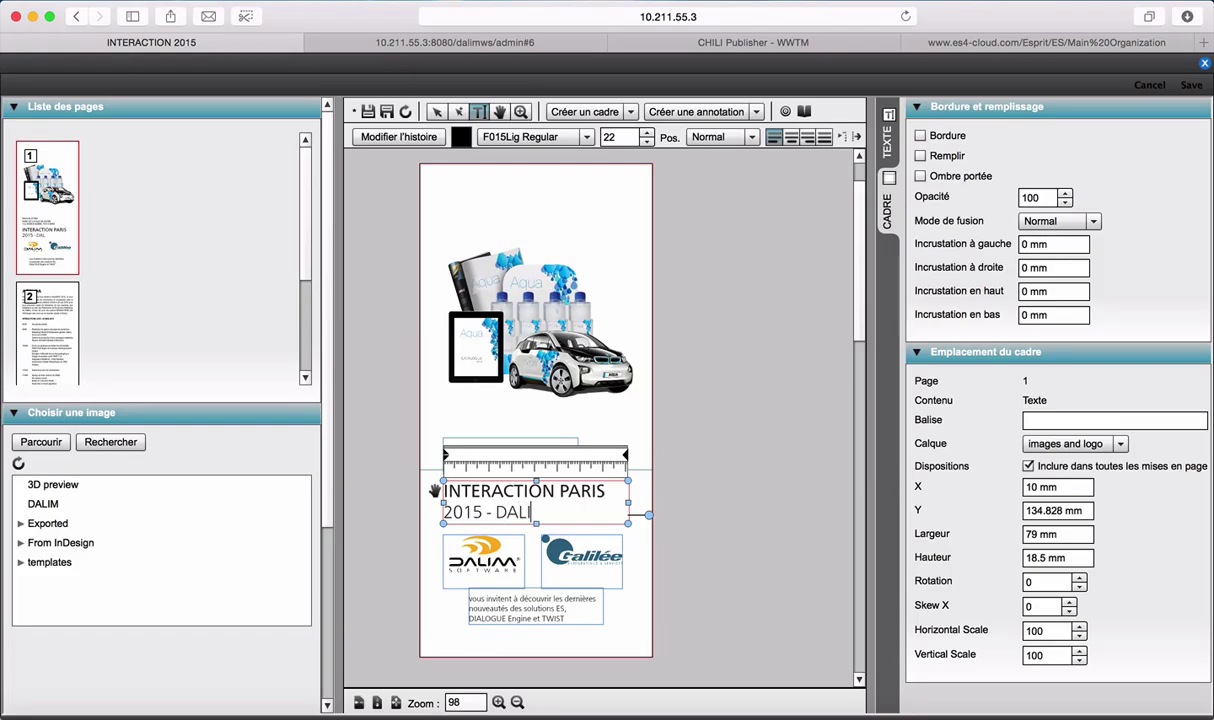
{"action": "left_click", "coordinate": [654, 442]}
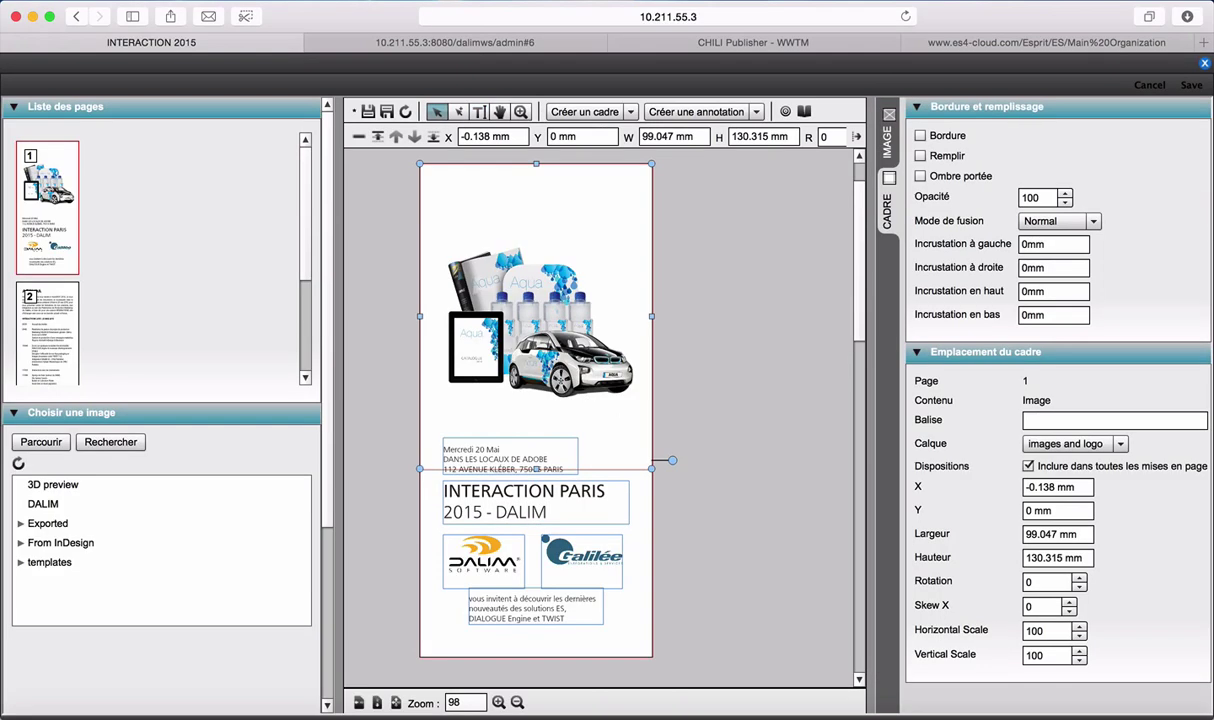
Shift the cover image up and left in its frame and enlarge it to 57.42%.
{"action": "left_click", "coordinate": [886, 145]}
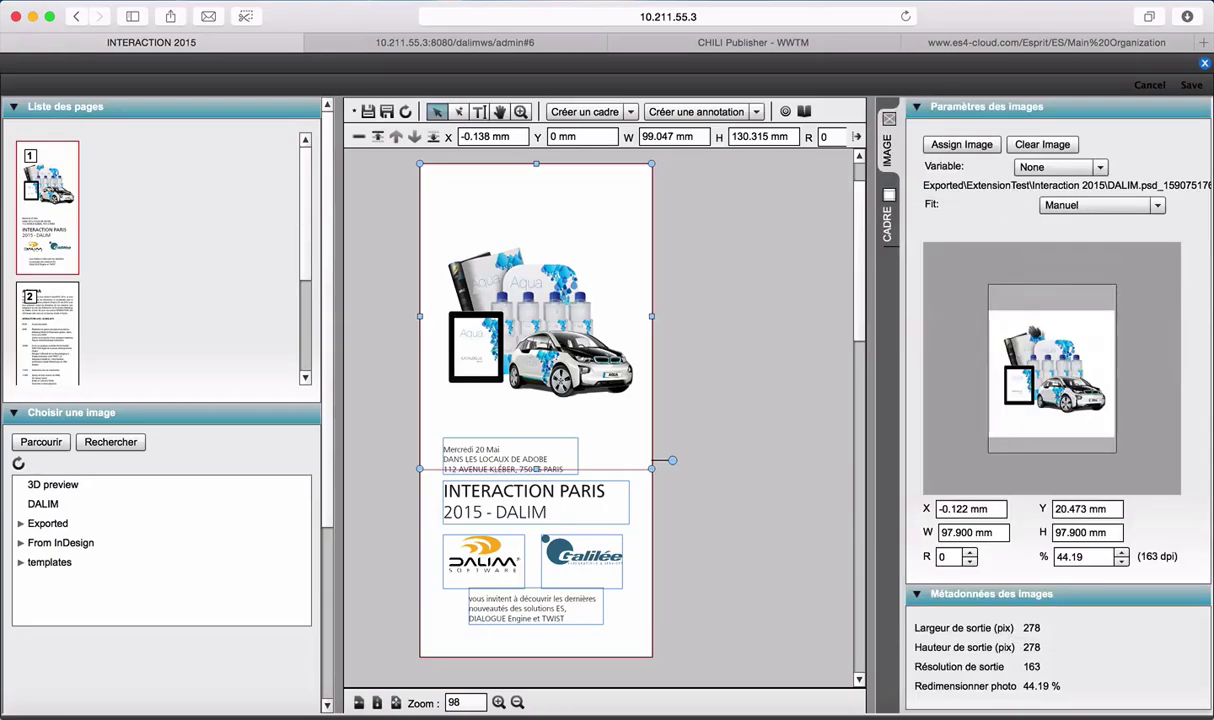
{"action": "key", "text": "super+shift+backslash"}
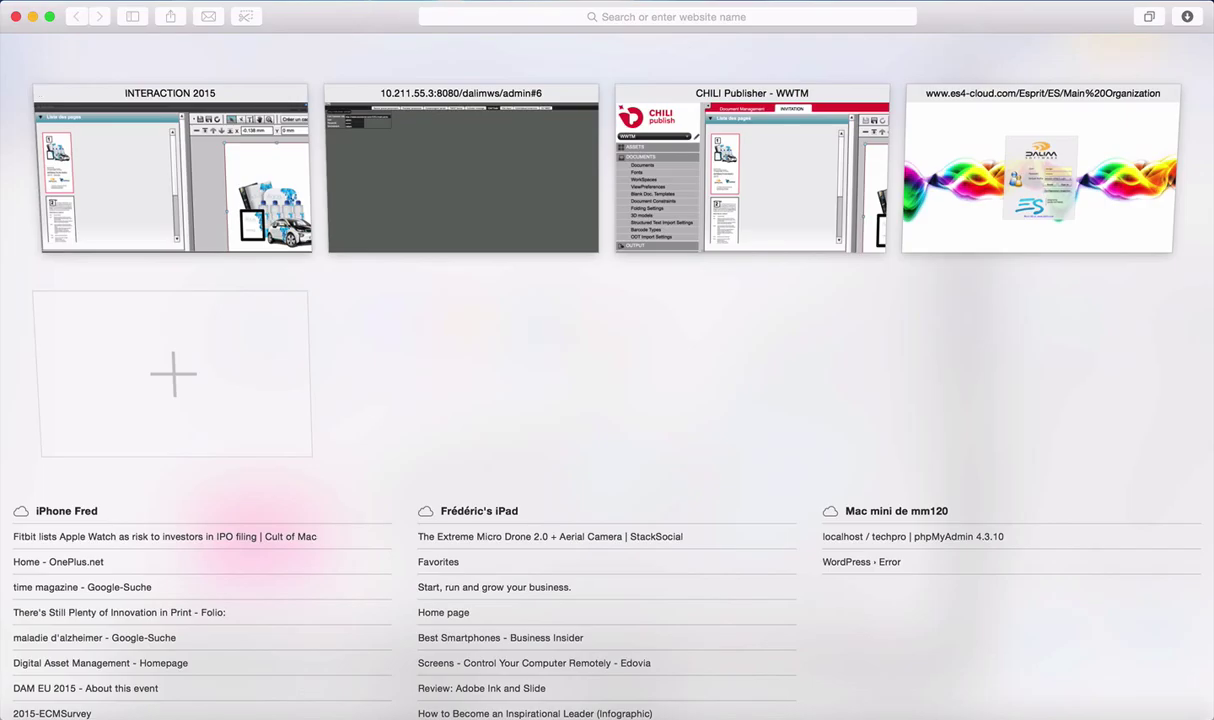
{"action": "left_click", "coordinate": [265, 119]}
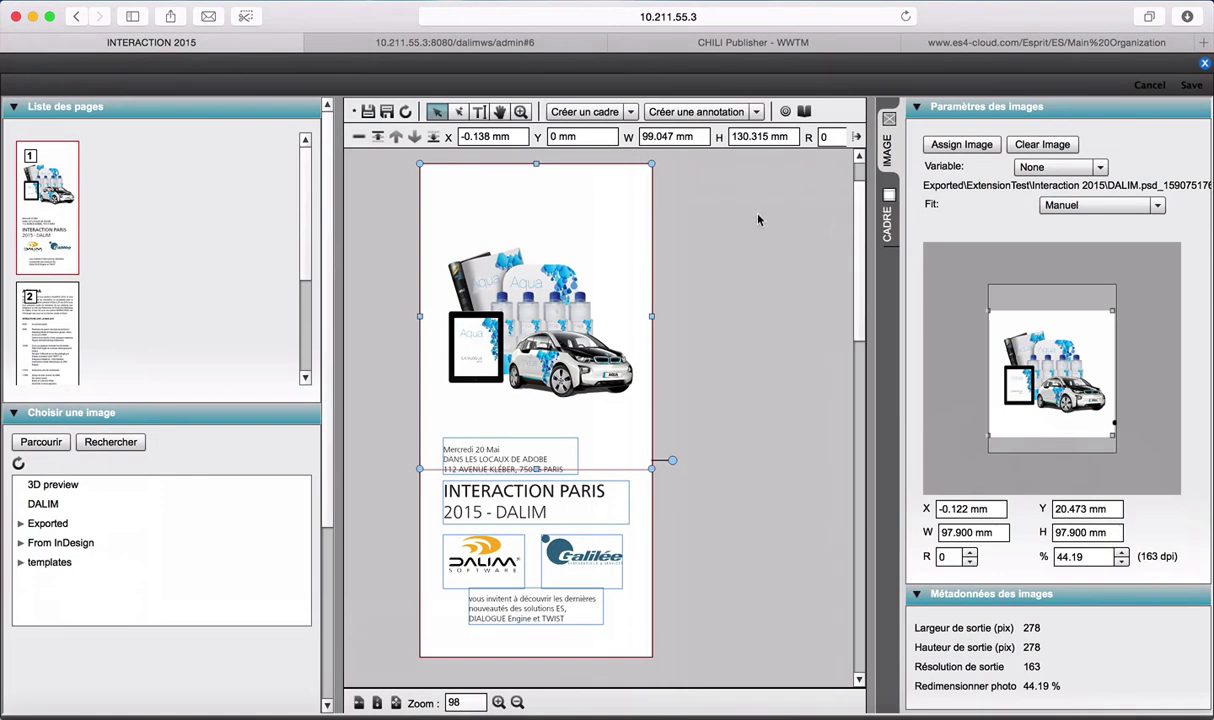
{"action": "left_click_drag", "start_coordinate": [540, 320], "coordinate": [508, 259]}
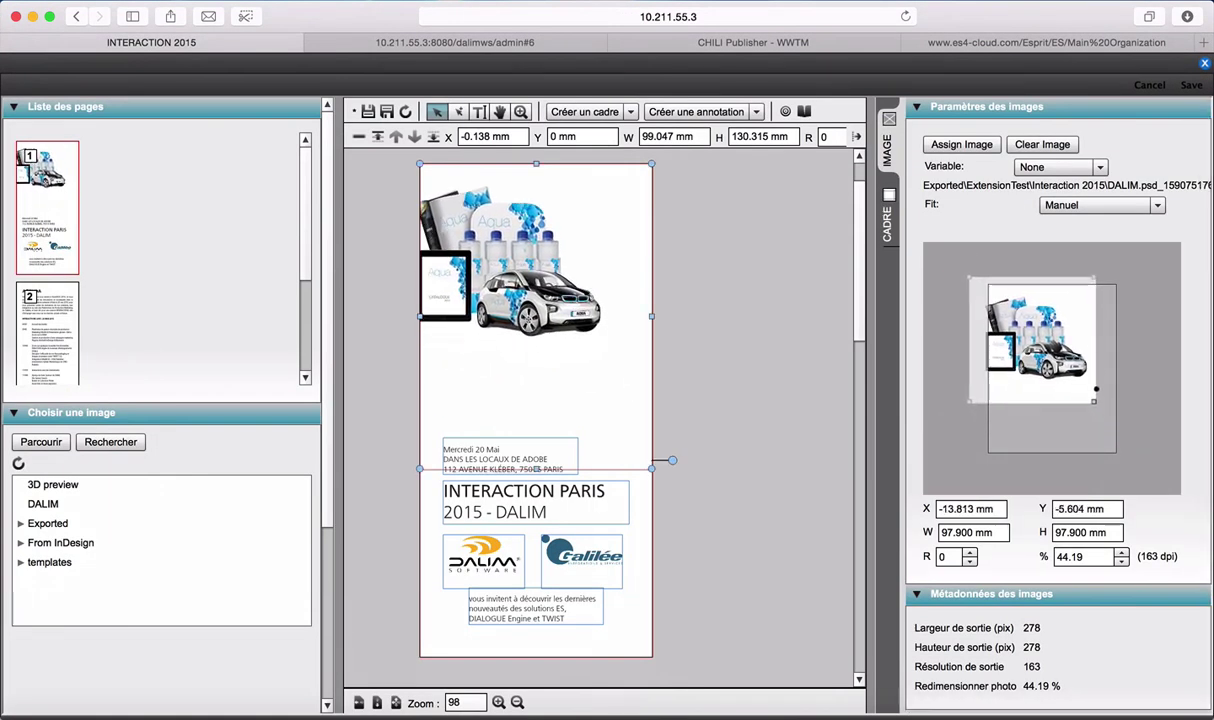
{"action": "left_click_drag", "start_coordinate": [1095, 398], "coordinate": [1133, 440]}
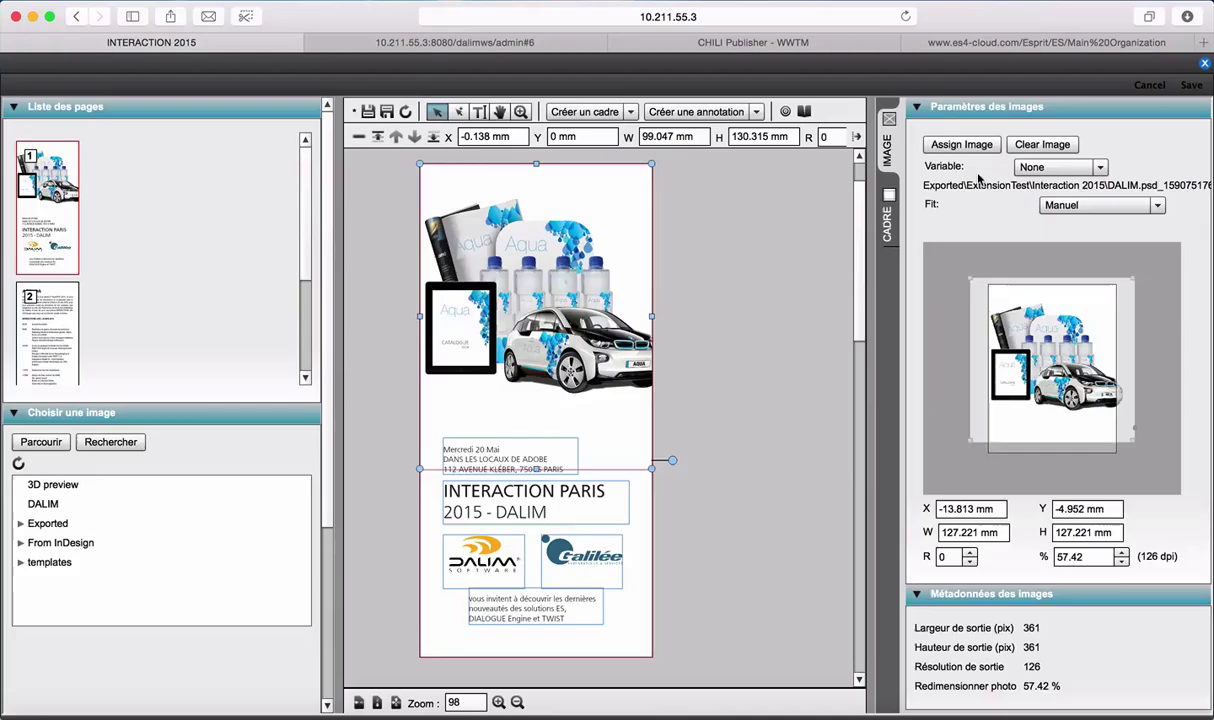
Put dalim.png from the DAM DALIM folder into the invitation's cover image frame.
{"action": "left_click", "coordinate": [963, 145]}
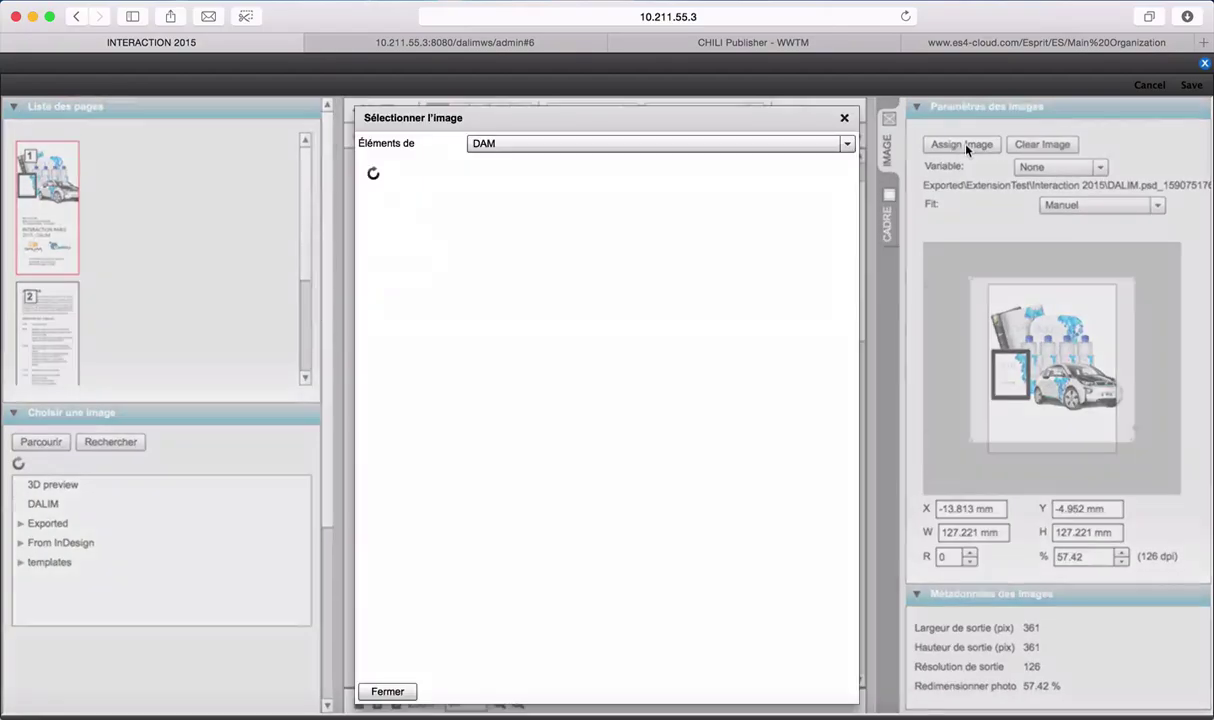
{"action": "left_click", "coordinate": [406, 216]}
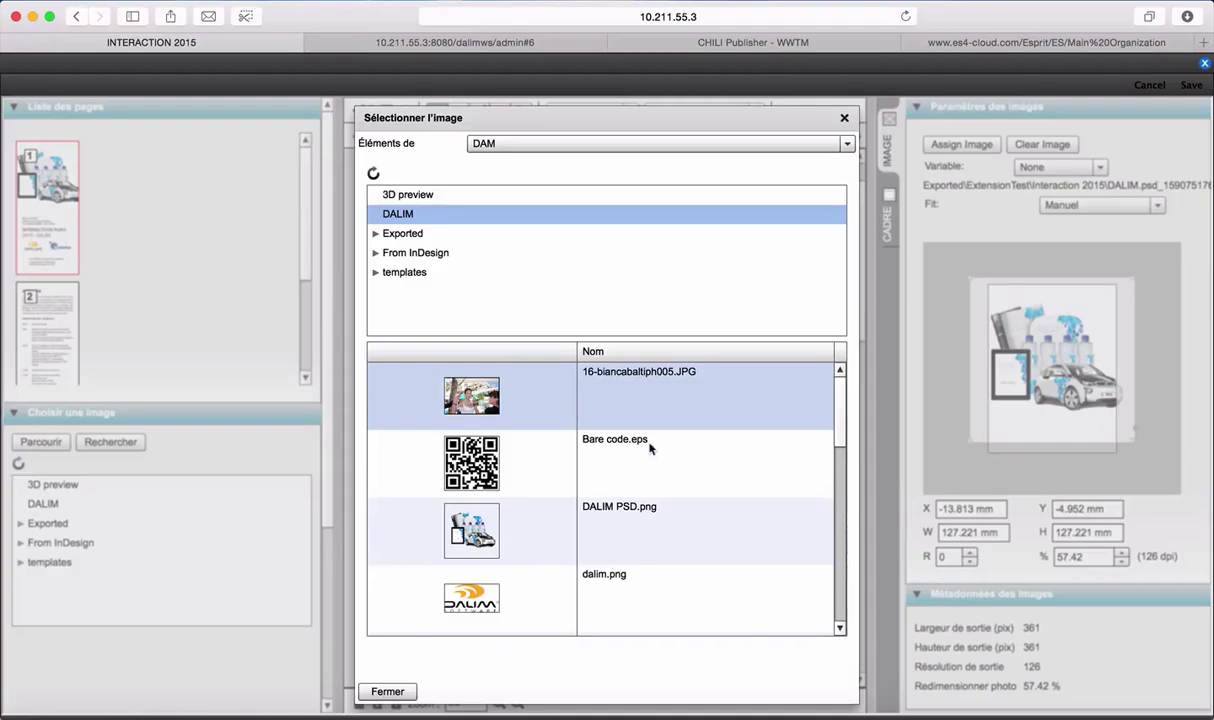
{"action": "left_click", "coordinate": [841, 515]}
{"action": "left_click_drag", "start_coordinate": [841, 517], "coordinate": [838, 393]}
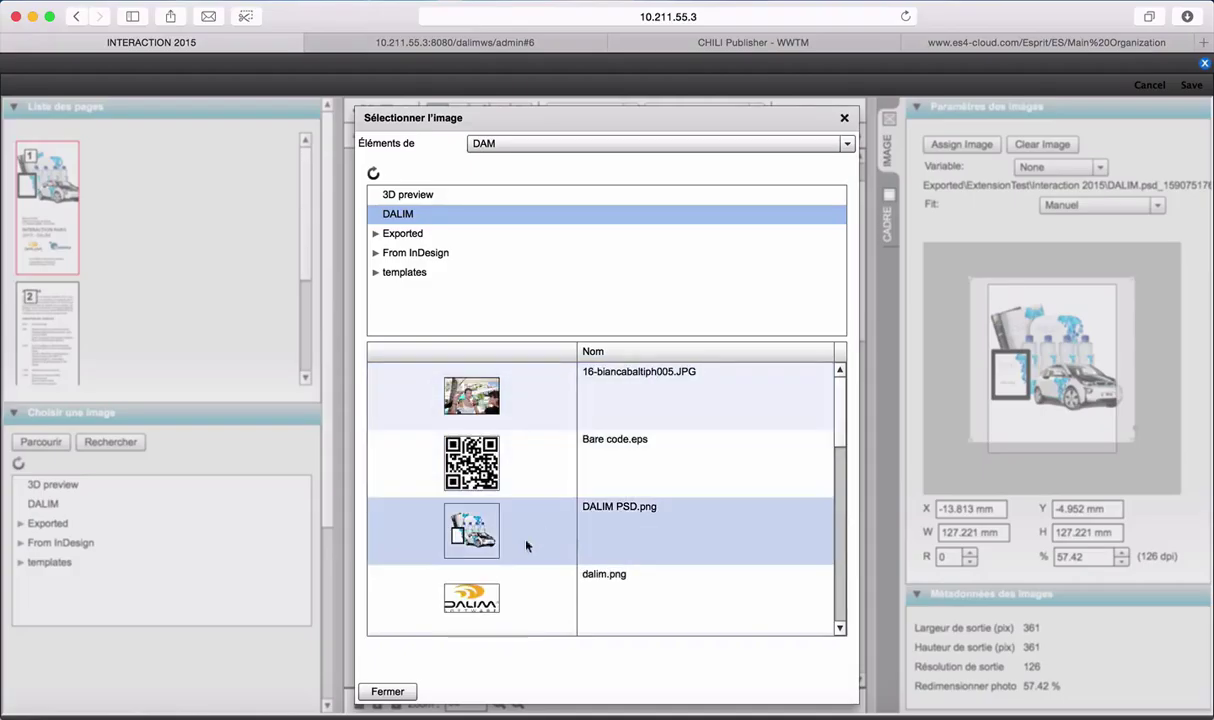
{"action": "left_click", "coordinate": [465, 598]}
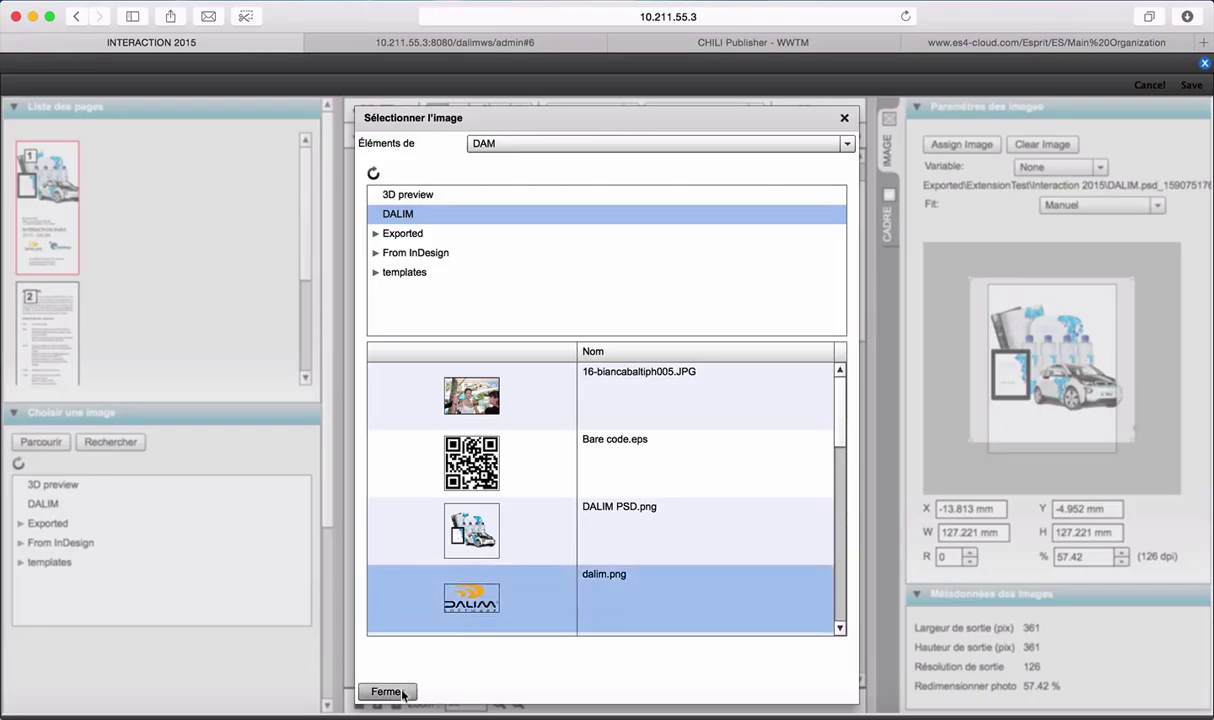
{"action": "double_click", "coordinate": [464, 606]}
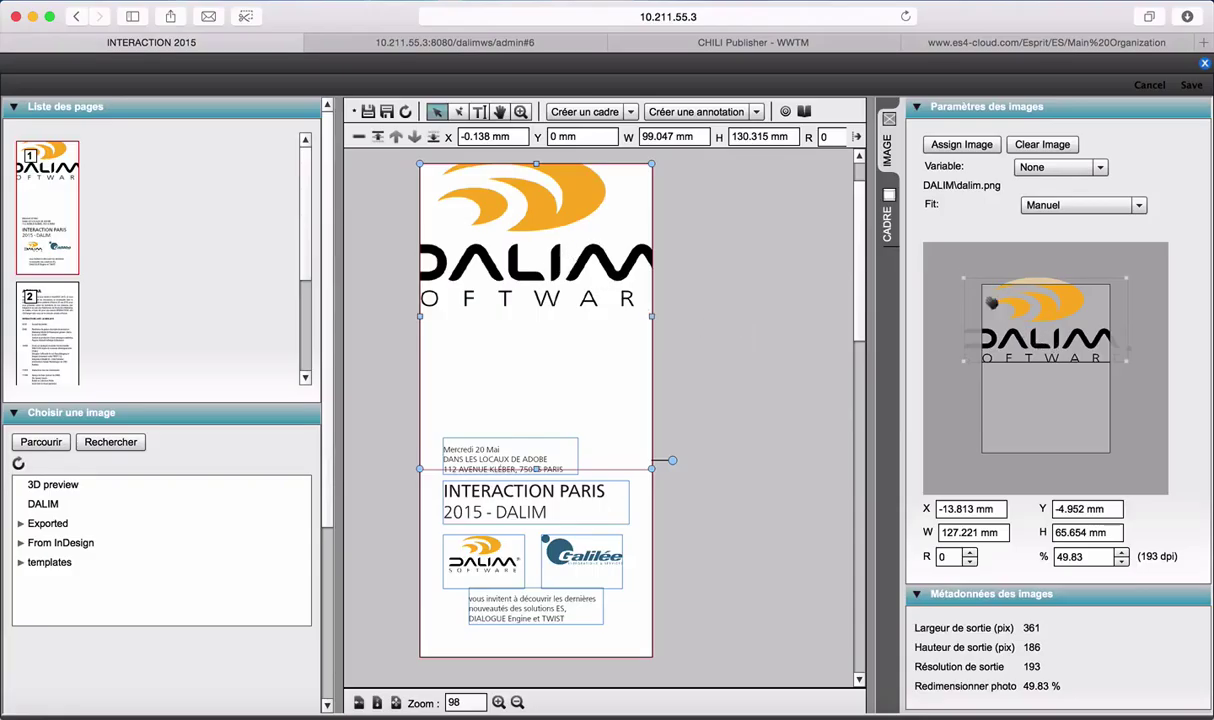
Scale the DALIM logo to 22.04%, save the invitation, and close CHILI Publisher.
{"action": "left_click_drag", "start_coordinate": [963, 277], "coordinate": [1043, 324]}
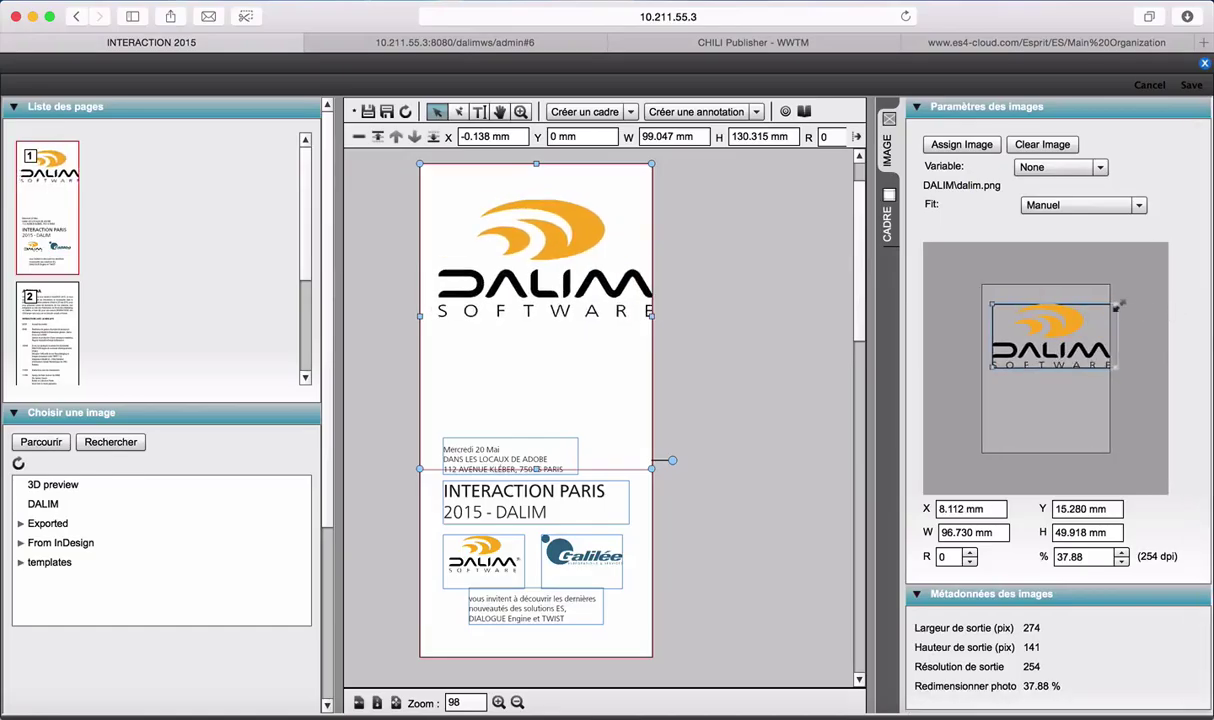
{"action": "left_click_drag", "start_coordinate": [1118, 305], "coordinate": [1047, 335]}
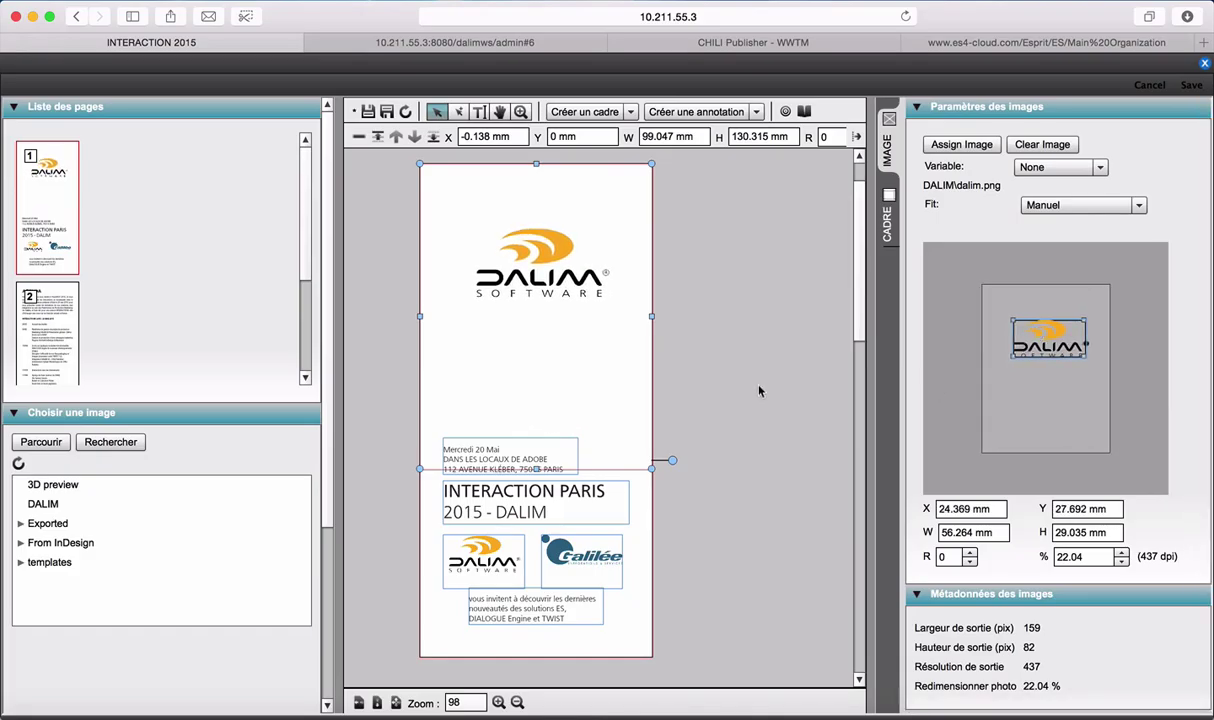
{"action": "left_click", "coordinate": [366, 111]}
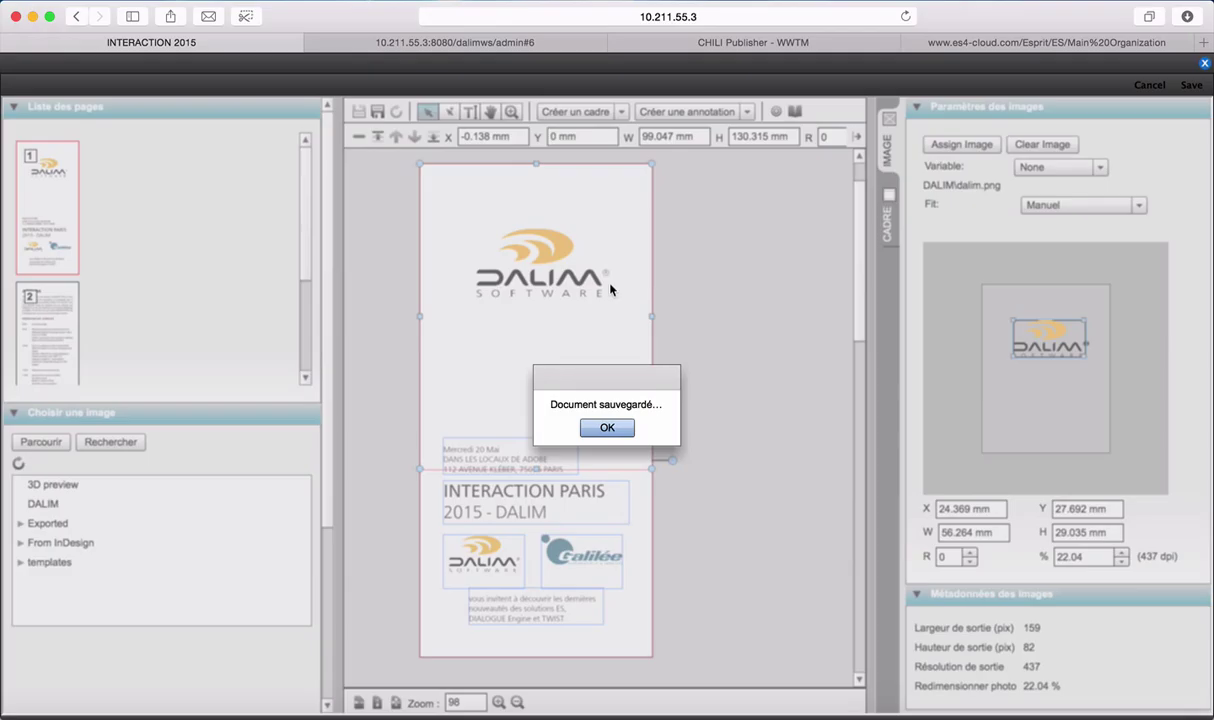
{"action": "left_click", "coordinate": [615, 428]}
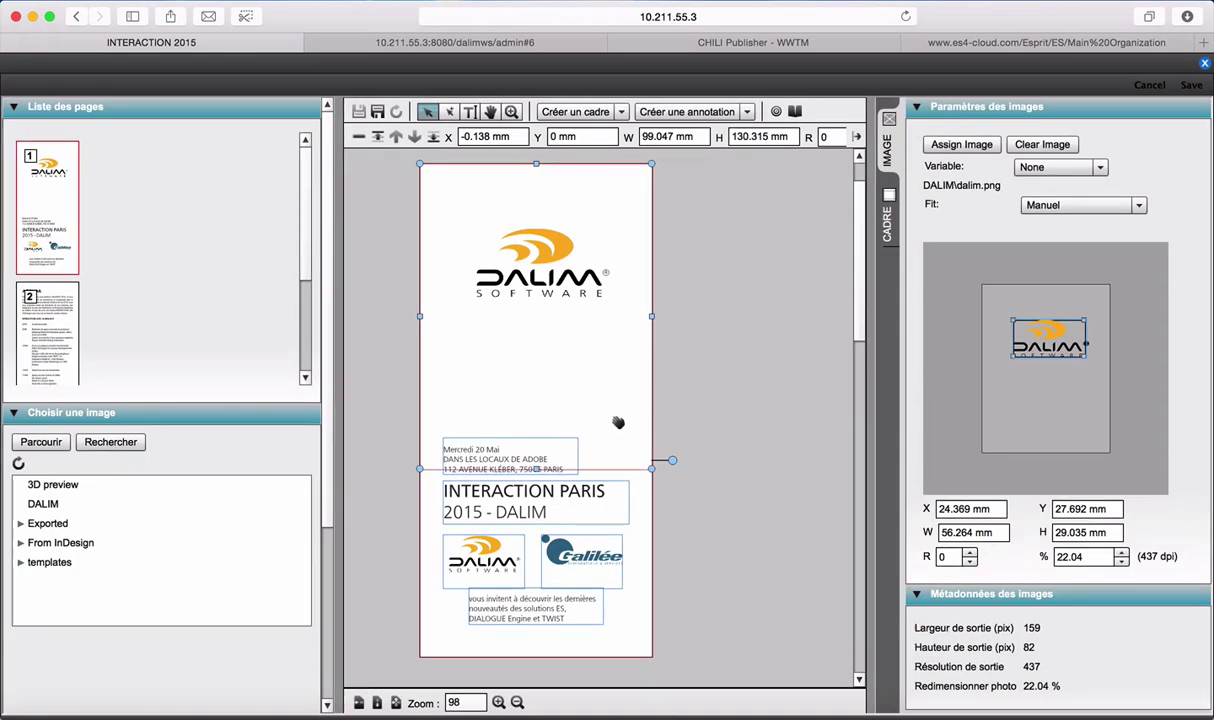
{"action": "left_click", "coordinate": [1149, 85]}
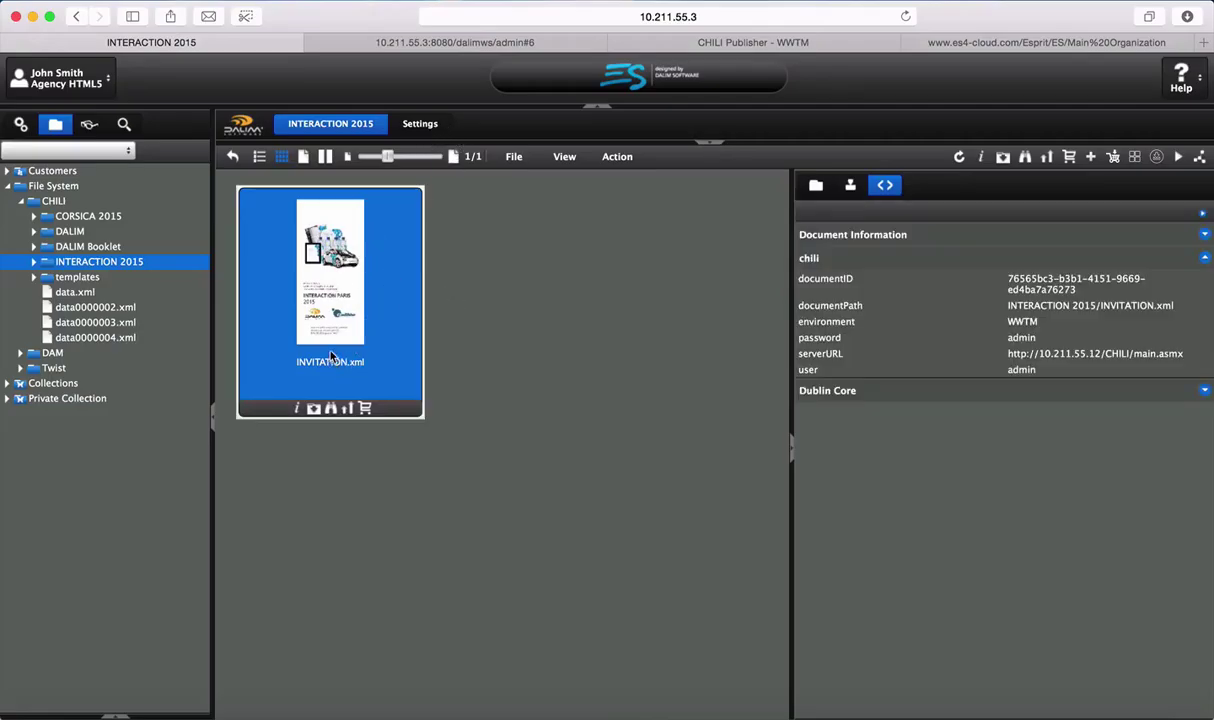
{"action": "right_click", "coordinate": [338, 324]}
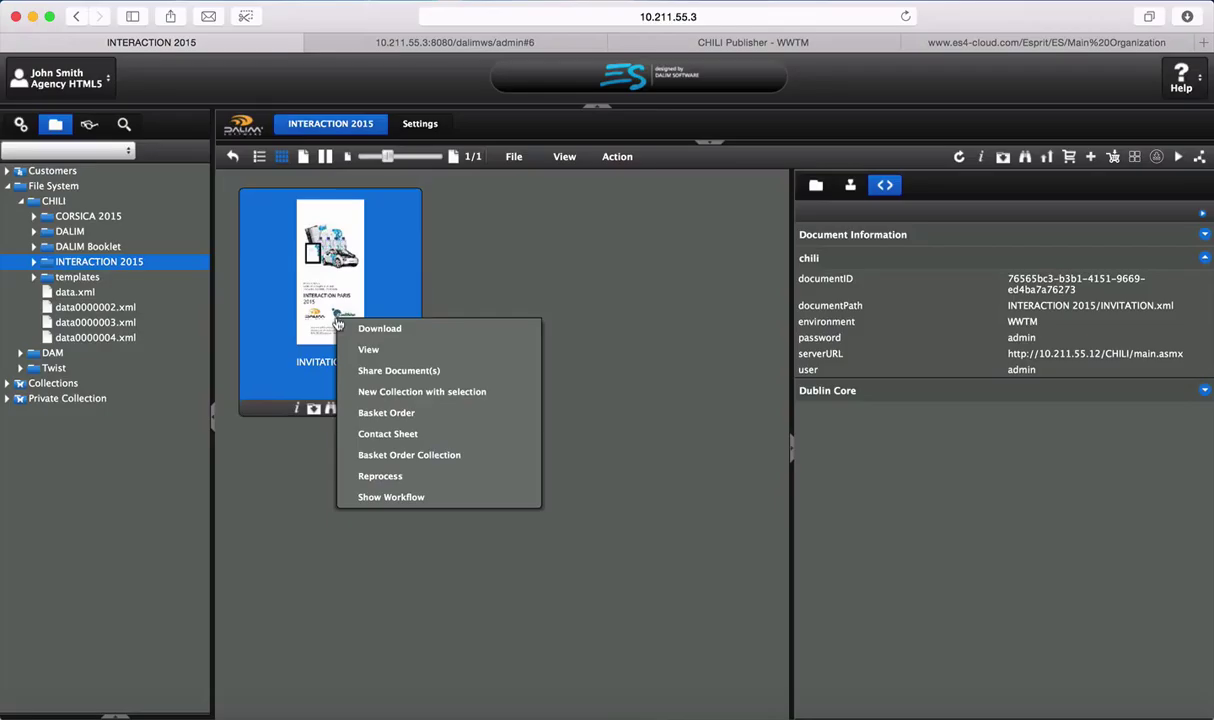
Reprocess INVITATION.xml so its thumbnail refreshes with the DALIM logo cover.
{"action": "left_click", "coordinate": [455, 477]}
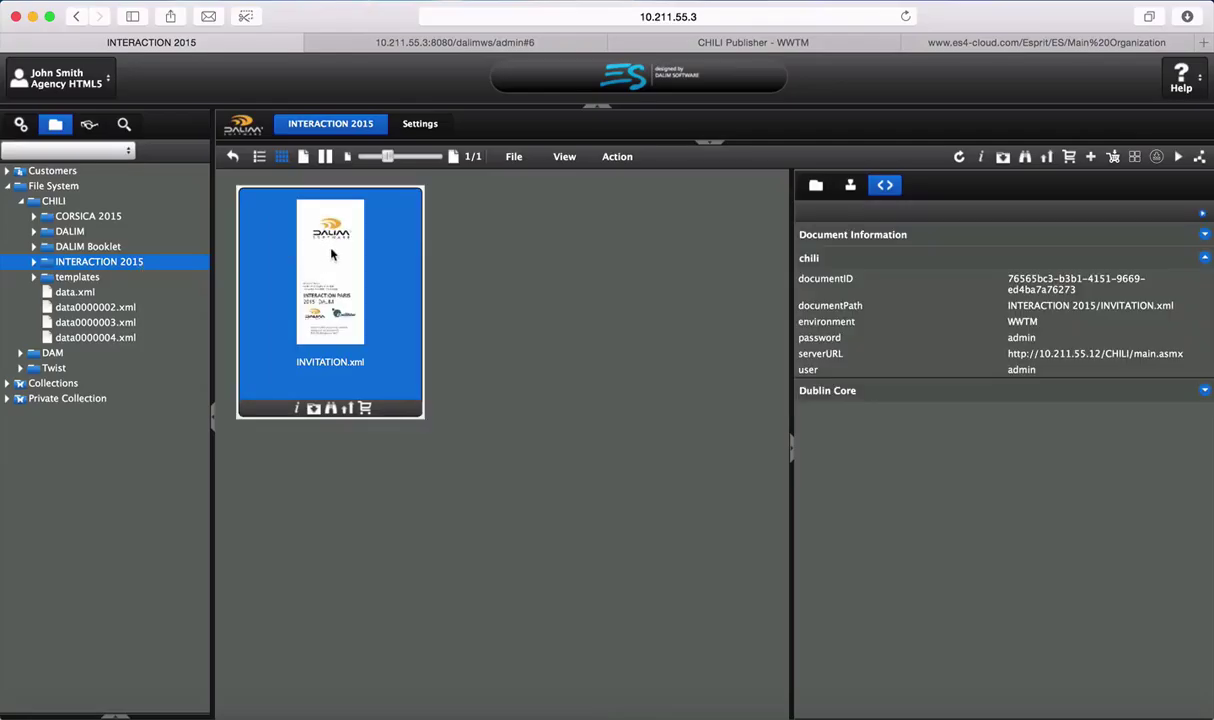
{"action": "mouse_move", "coordinate": [332, 254]}
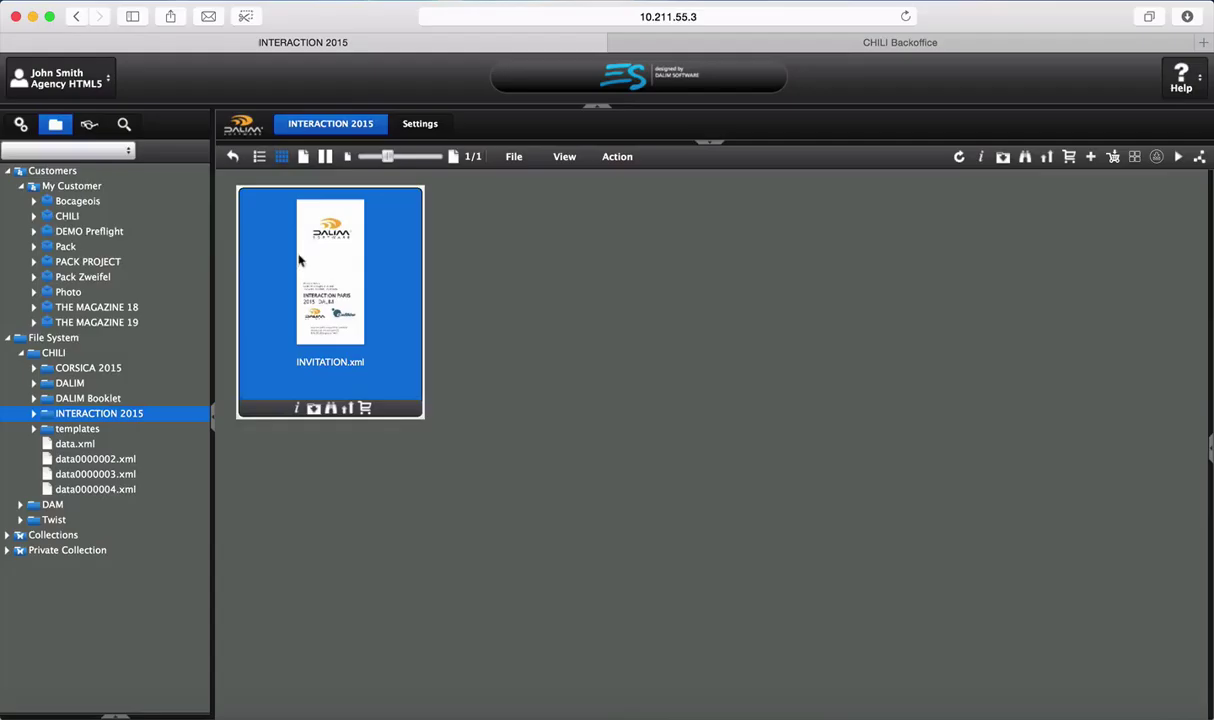
Open WFL_Chili from Workflows > Workflow Creation > Document Workflow in the workflow editor.
{"action": "mouse_move", "coordinate": [266, 268]}
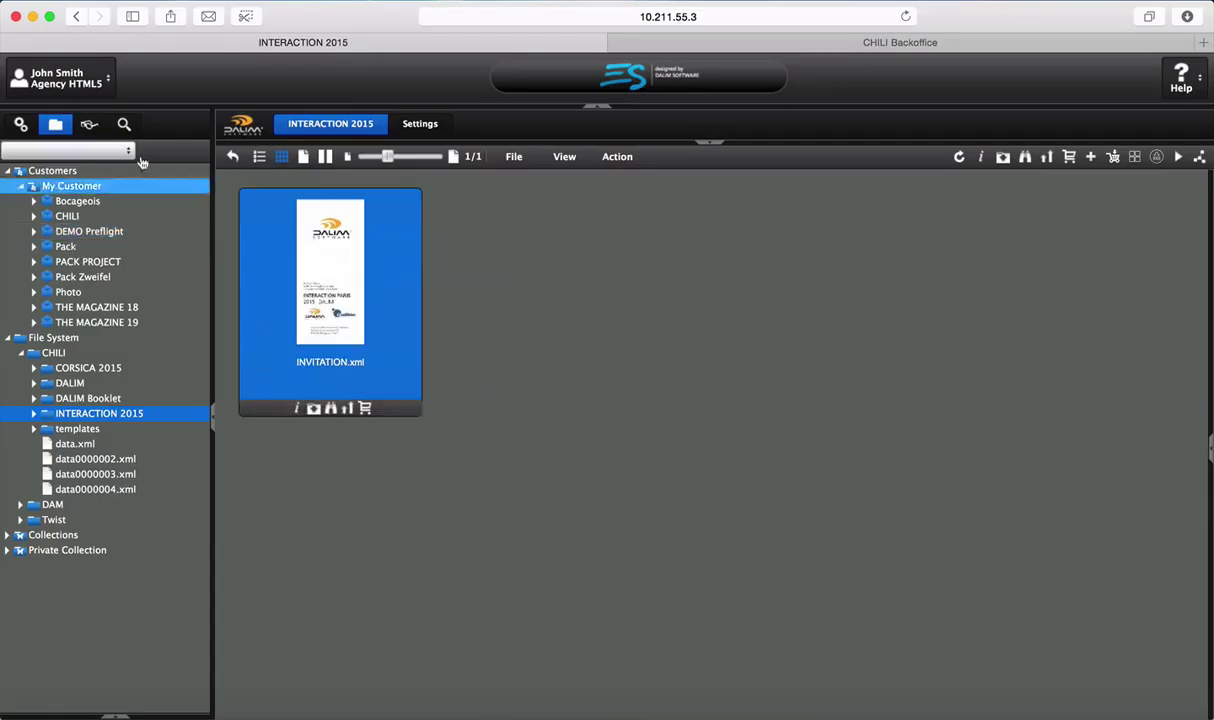
{"action": "left_click", "coordinate": [20, 124]}
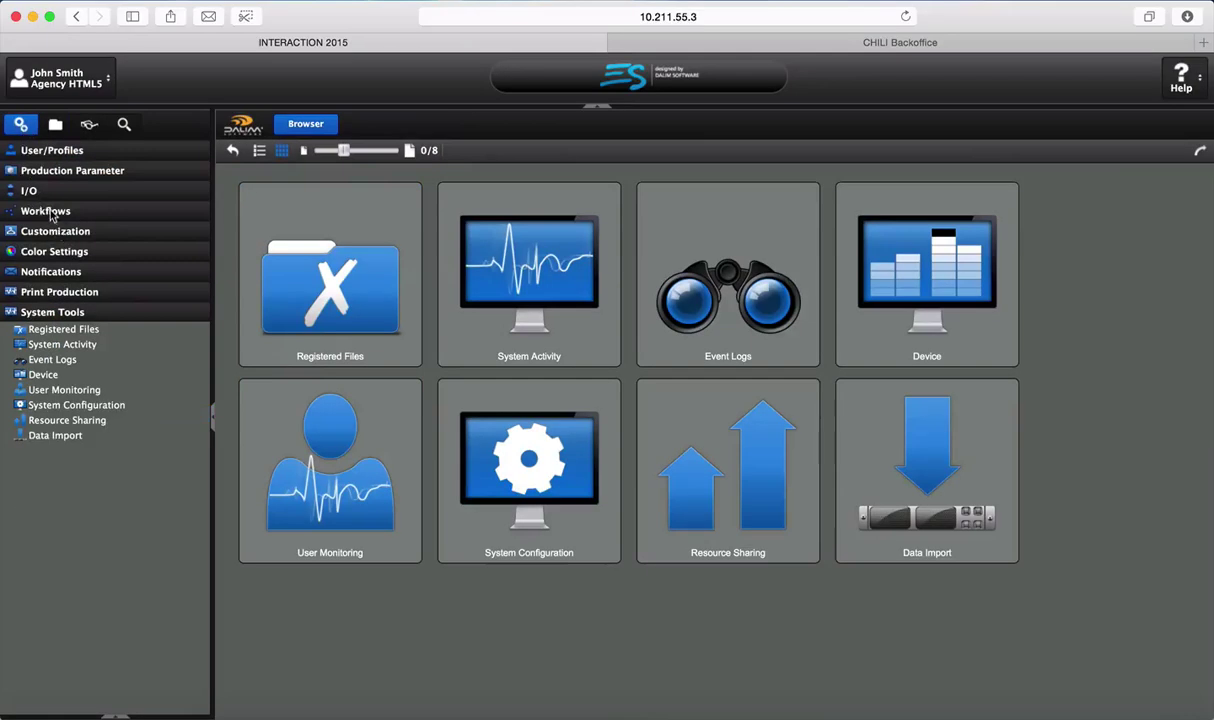
{"action": "left_click", "coordinate": [56, 213]}
{"action": "left_click", "coordinate": [8, 230]}
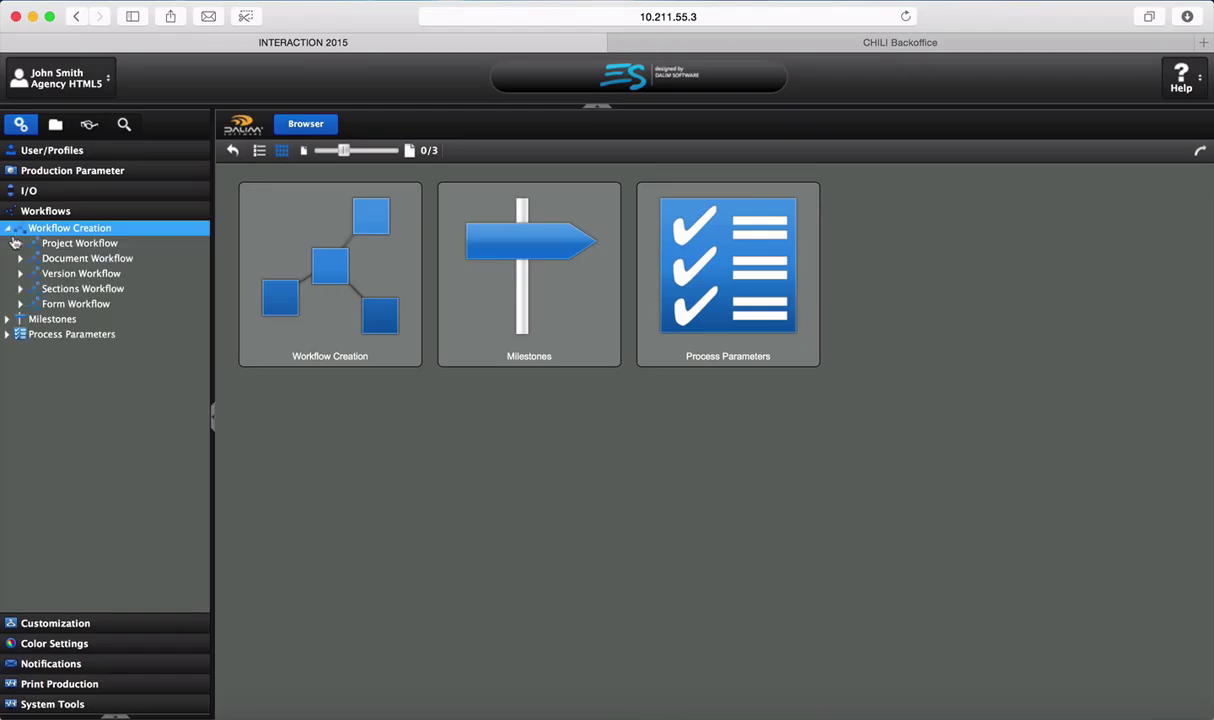
{"action": "left_click", "coordinate": [87, 258]}
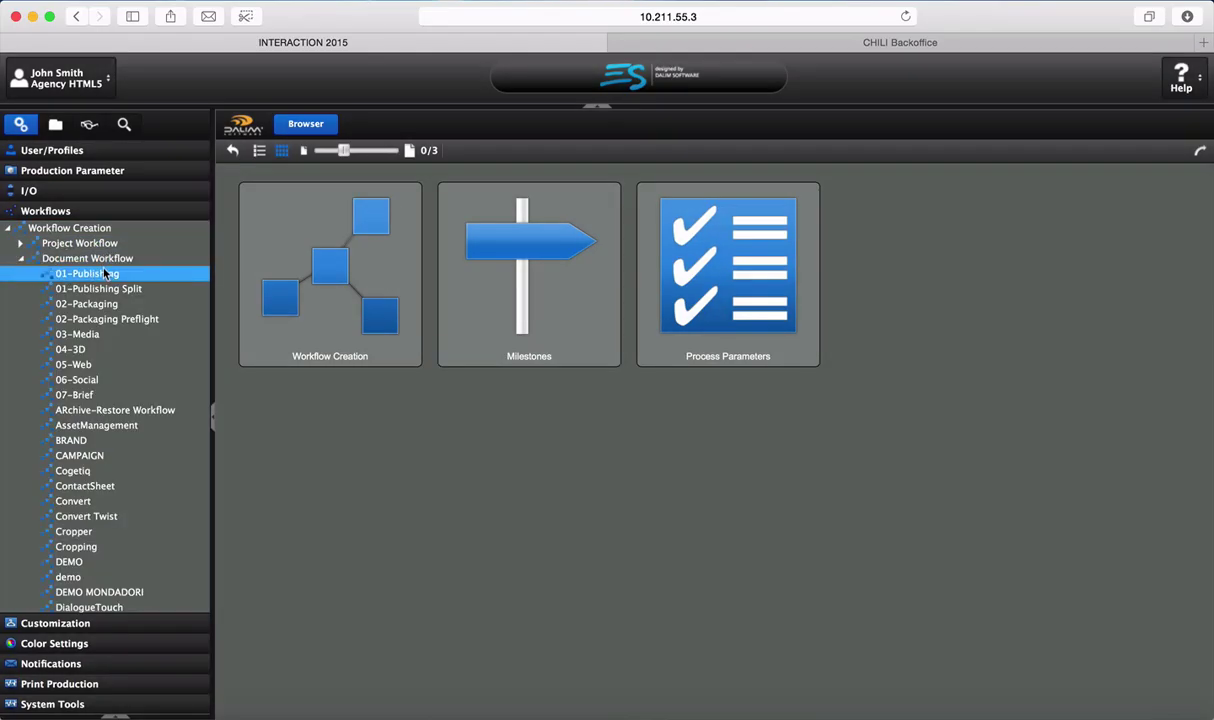
{"action": "scroll", "coordinate": [122, 355], "scroll_direction": "down", "scroll_amount": 10}
{"action": "scroll", "coordinate": [122, 358], "scroll_direction": "down", "scroll_amount": 9}
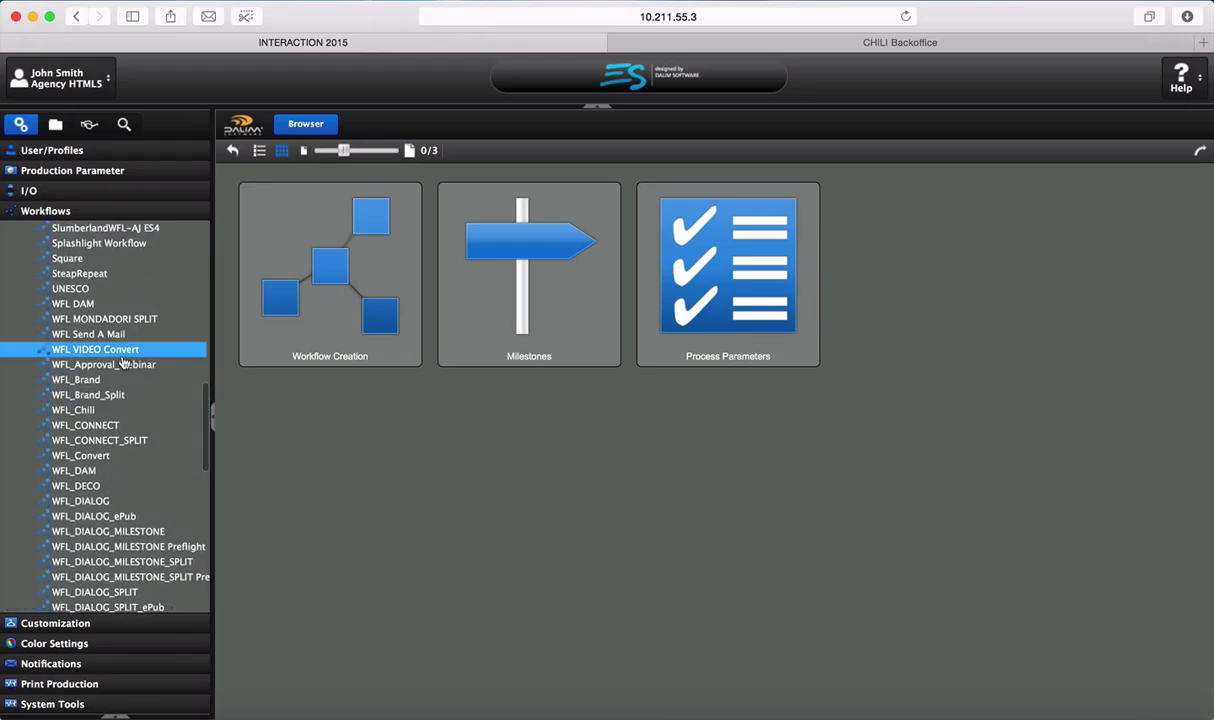
{"action": "left_click", "coordinate": [128, 424]}
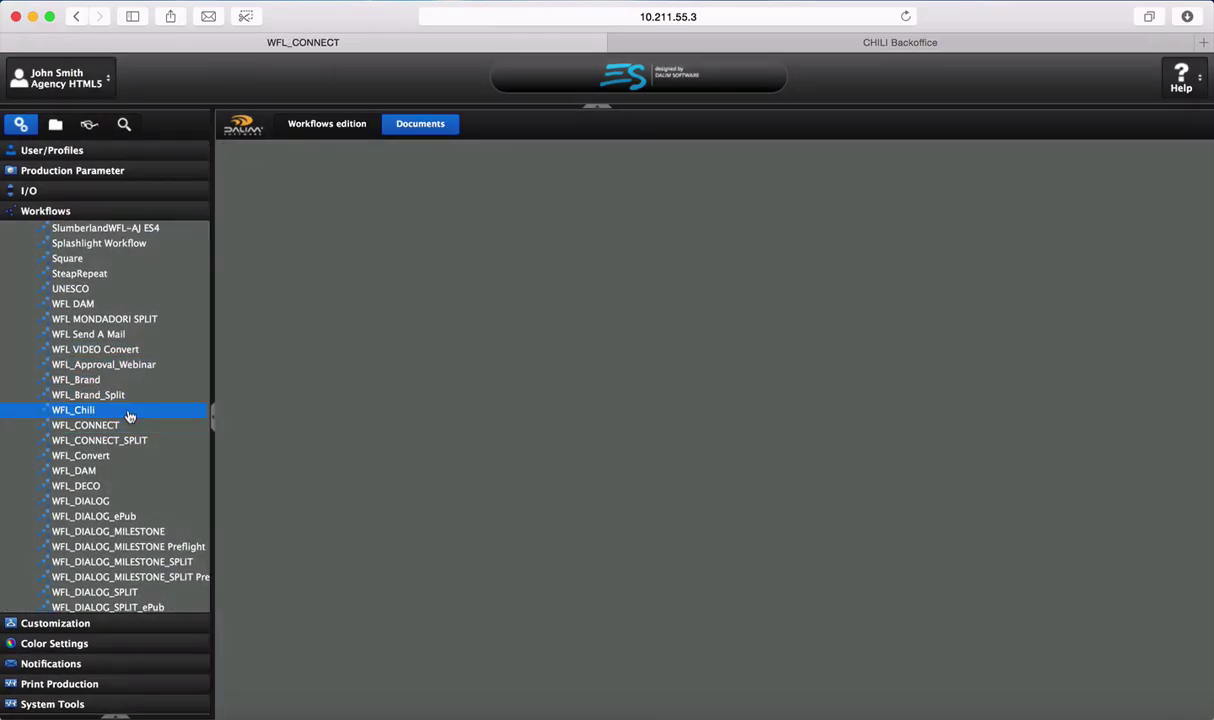
{"action": "left_click", "coordinate": [128, 415]}
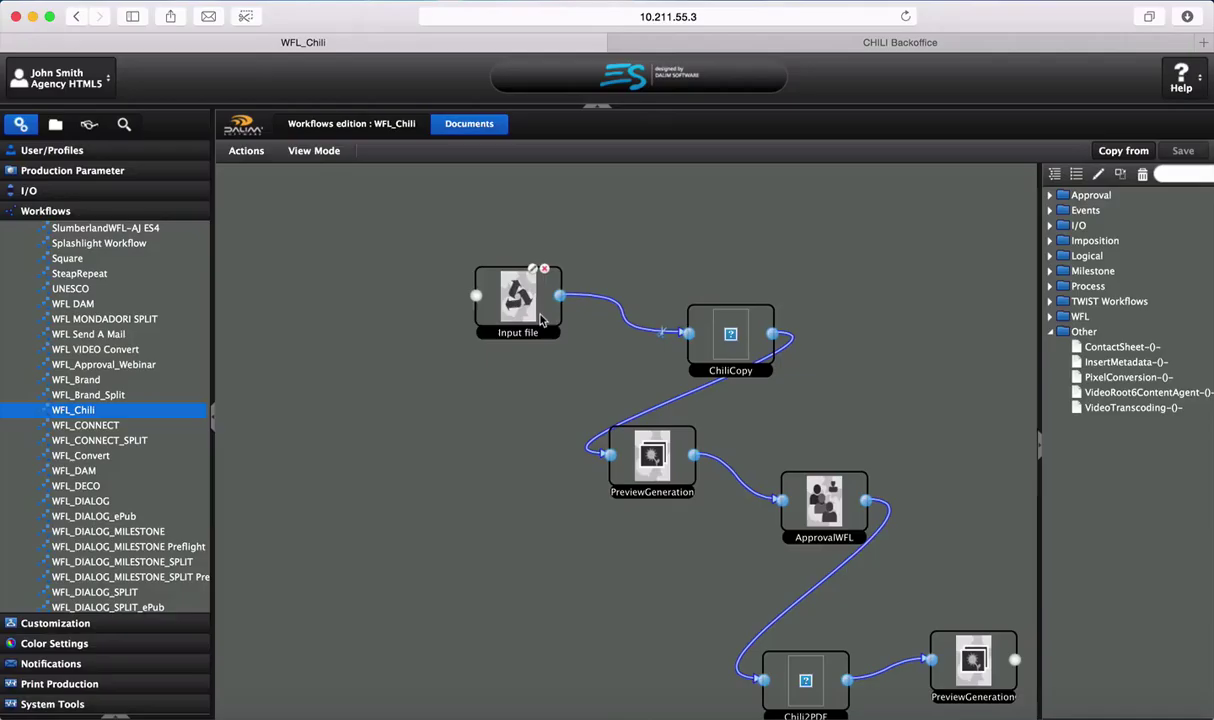
Reposition the Input file, ChiliCopy, PreviewGeneration, ApprovalWFL and Chili2PDF nodes, then save WFL_Chili.
{"action": "left_click_drag", "start_coordinate": [540, 318], "coordinate": [391, 292]}
{"action": "left_click_drag", "start_coordinate": [743, 377], "coordinate": [630, 314]}
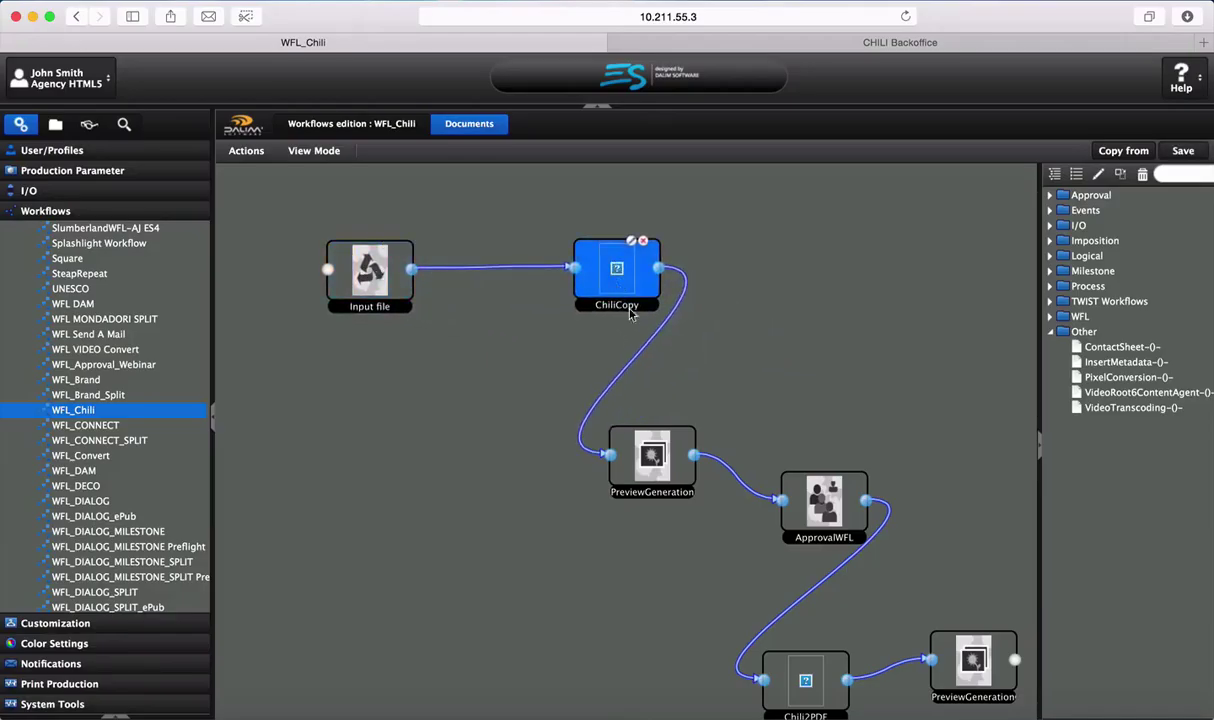
{"action": "left_click_drag", "start_coordinate": [632, 440], "coordinate": [602, 411]}
{"action": "left_click_drag", "start_coordinate": [826, 511], "coordinate": [646, 568]}
{"action": "left_click_drag", "start_coordinate": [798, 678], "coordinate": [833, 287]}
{"action": "left_click_drag", "start_coordinate": [952, 652], "coordinate": [887, 503]}
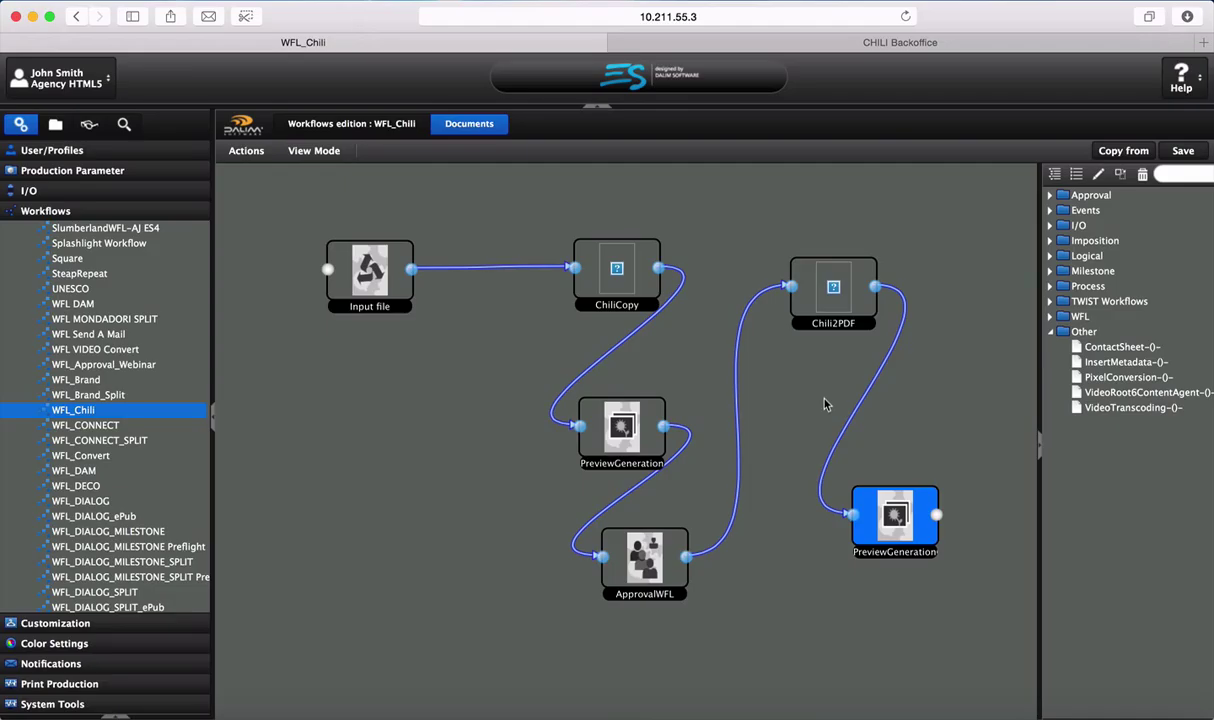
{"action": "left_click", "coordinate": [1183, 150]}
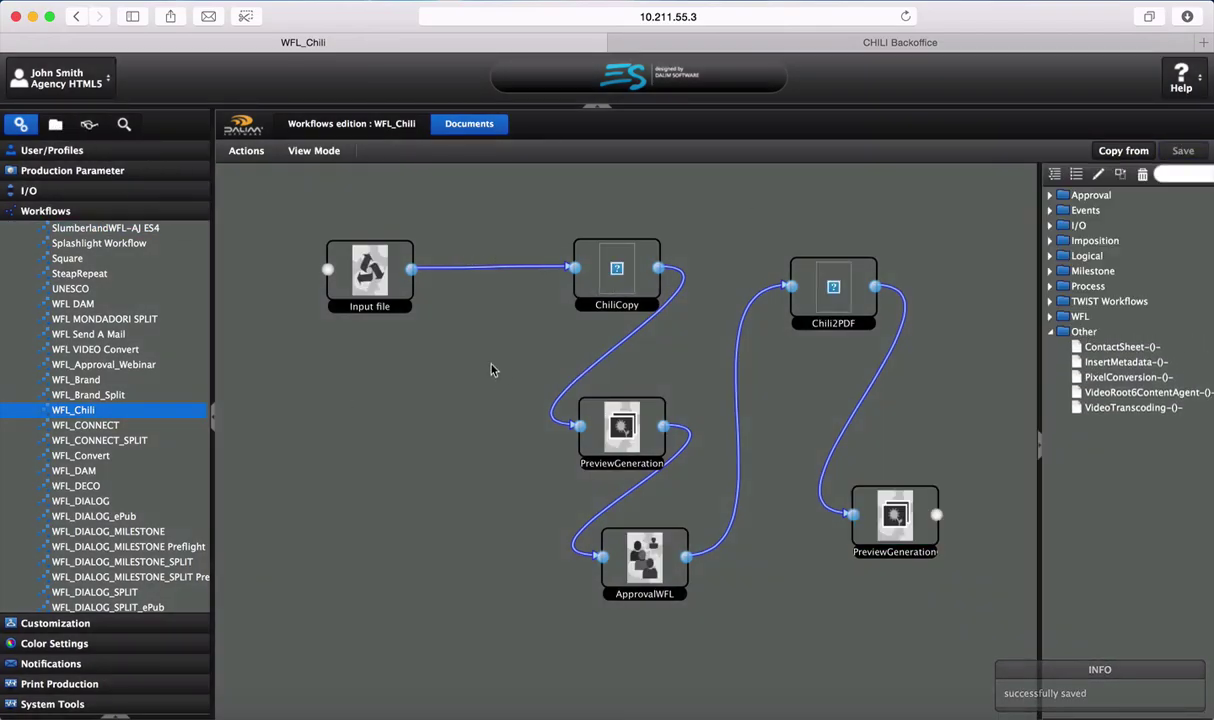
{"action": "left_click", "coordinate": [55, 124]}
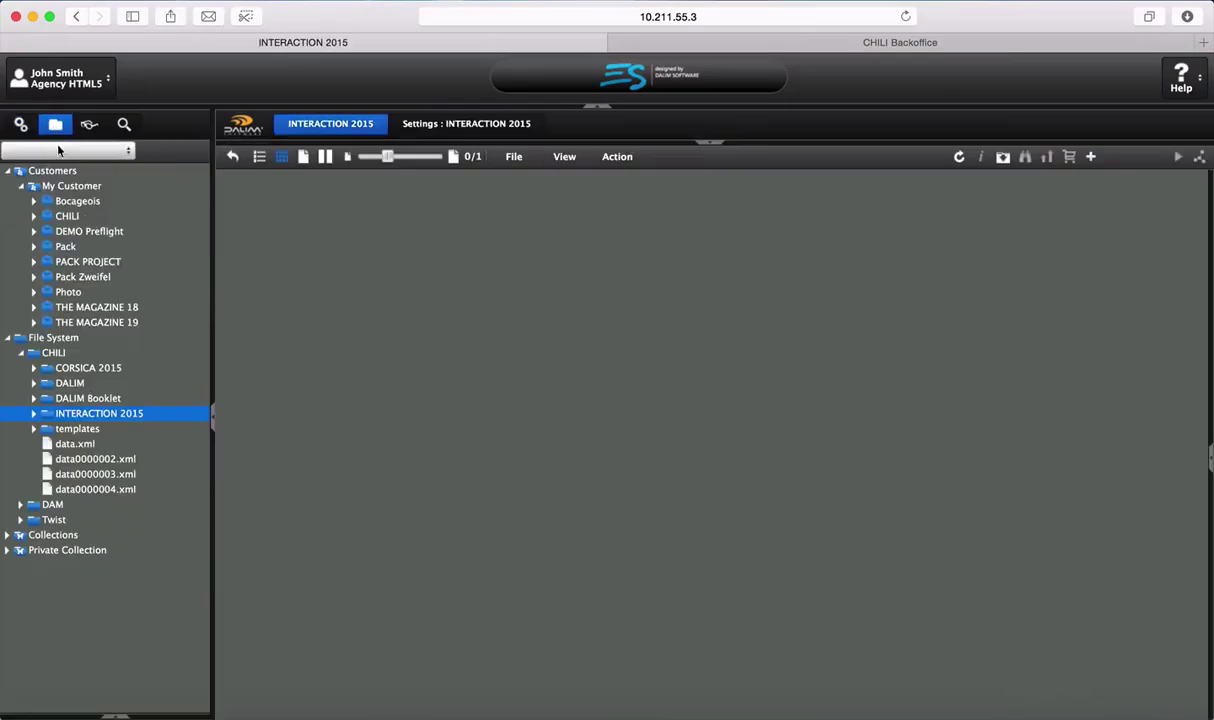
Open the CHILI project, check its job ticket uses WFL_Chili, then view its Documents.
{"action": "left_click", "coordinate": [117, 217]}
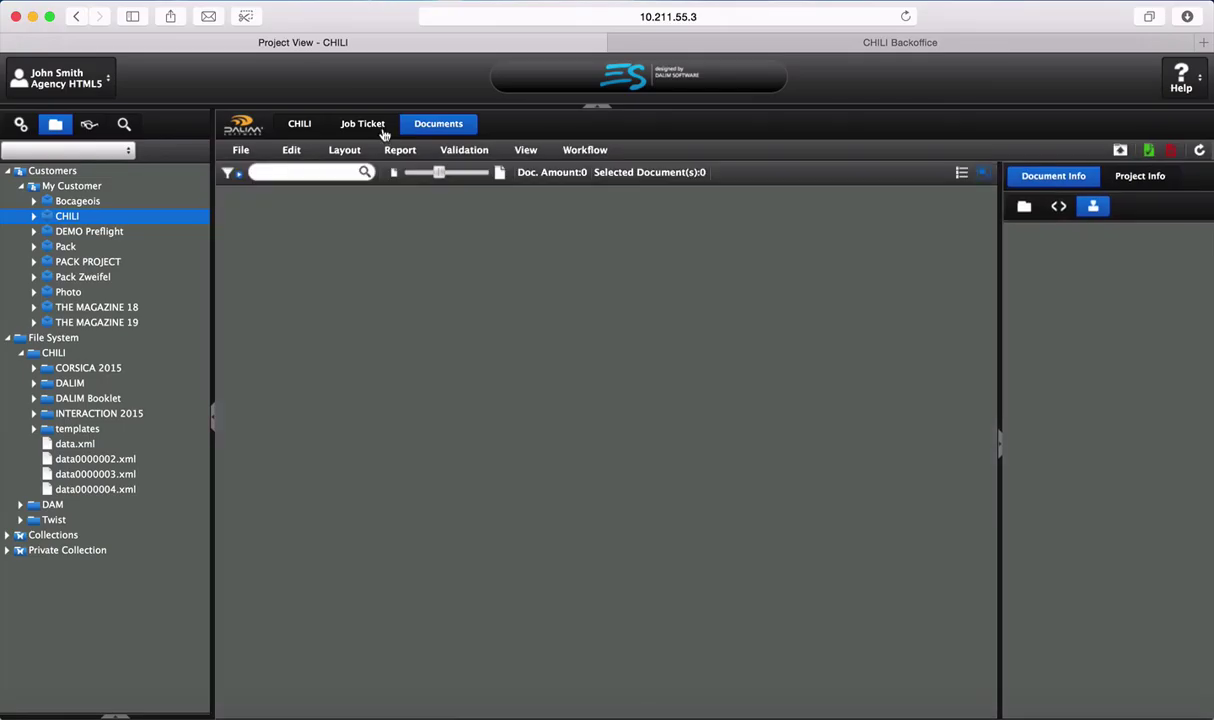
{"action": "left_click", "coordinate": [380, 130]}
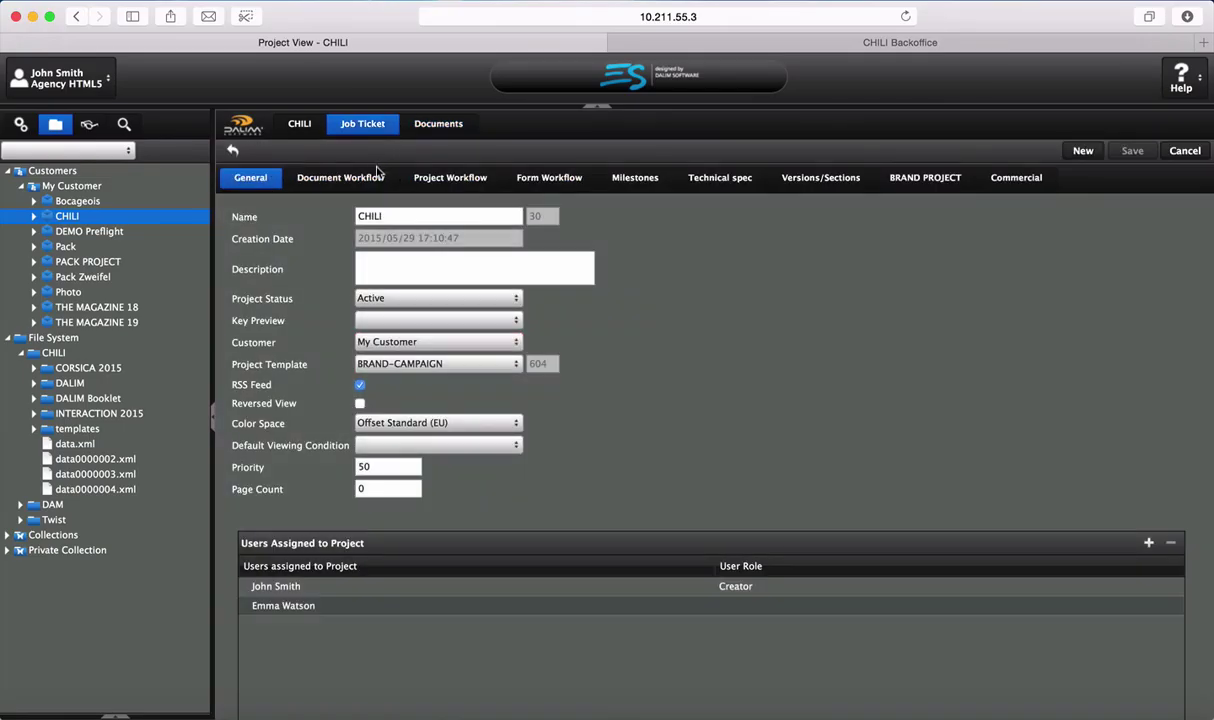
{"action": "left_click", "coordinate": [368, 178]}
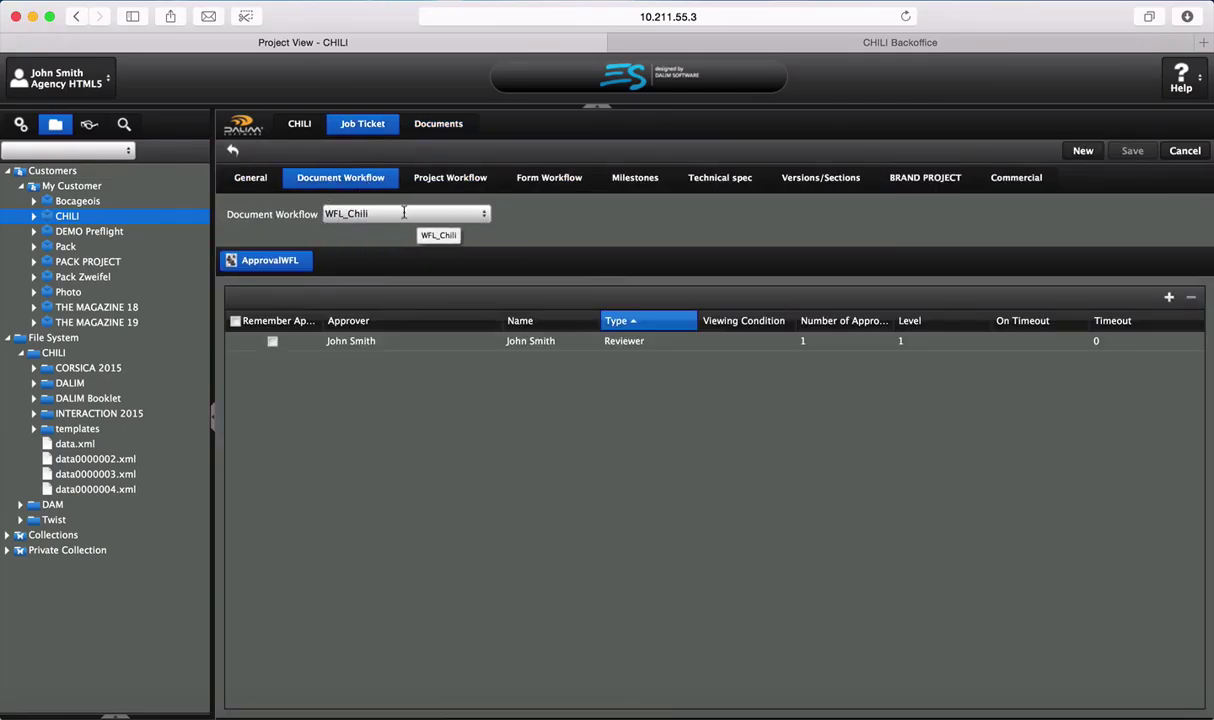
{"action": "left_click", "coordinate": [350, 341]}
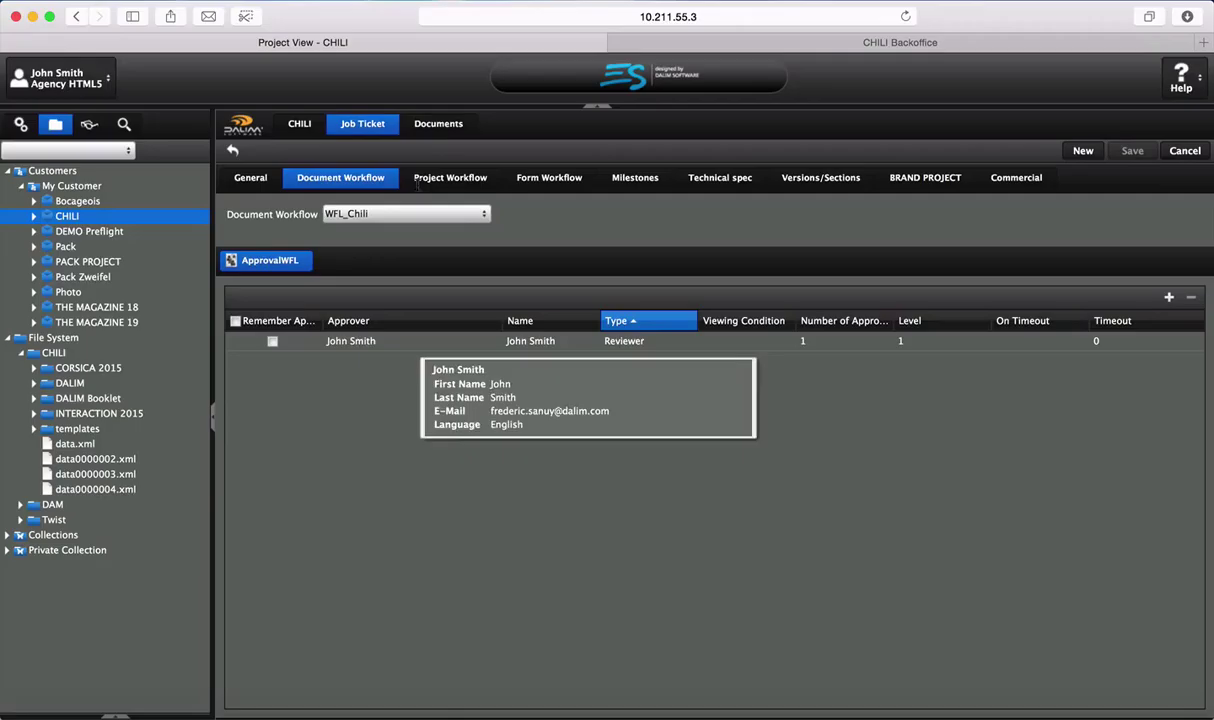
{"action": "left_click", "coordinate": [416, 126]}
Drag INVITATION.xml from INTERACTION 2015 onto the CHILI job and open the job's documents.
{"action": "left_click", "coordinate": [120, 410]}
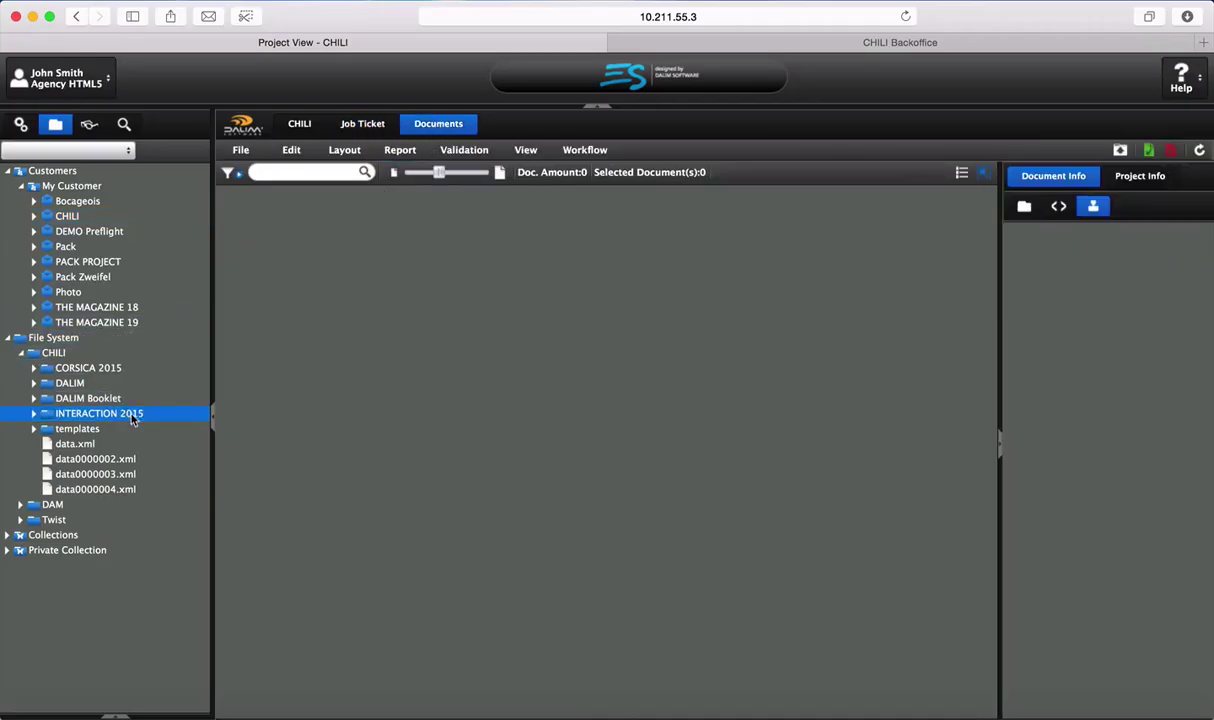
{"action": "left_click", "coordinate": [311, 262]}
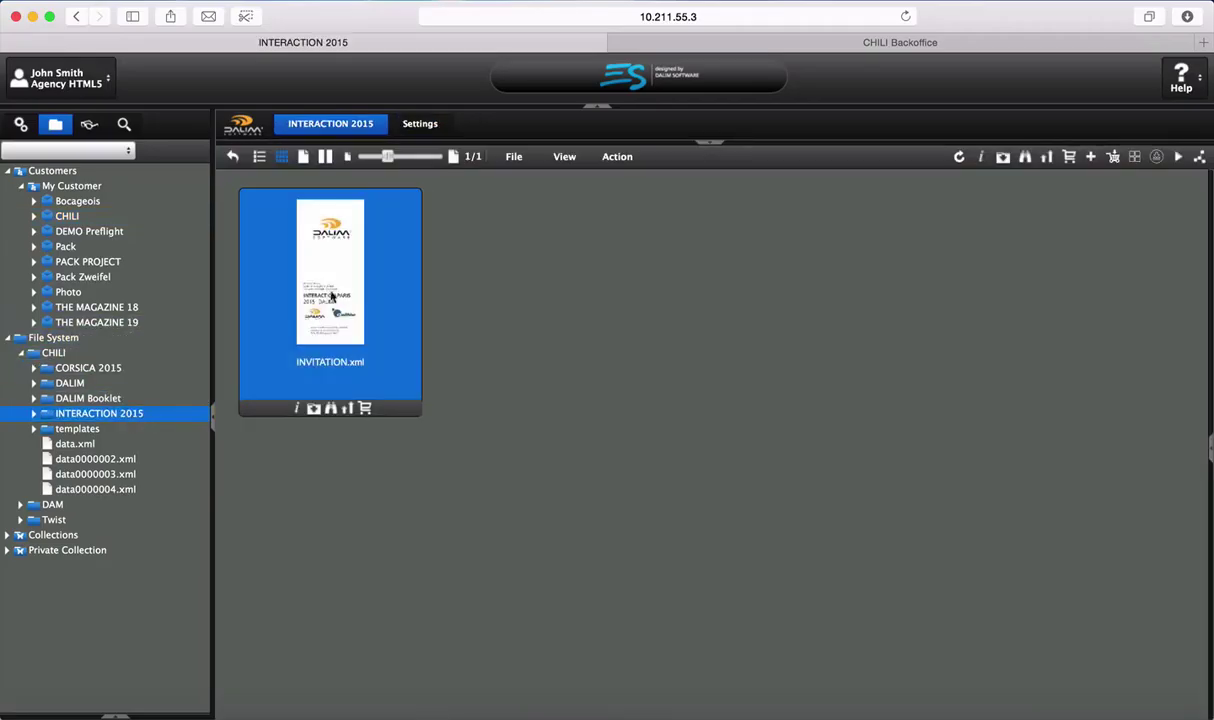
{"action": "left_click_drag", "start_coordinate": [322, 282], "coordinate": [203, 228]}
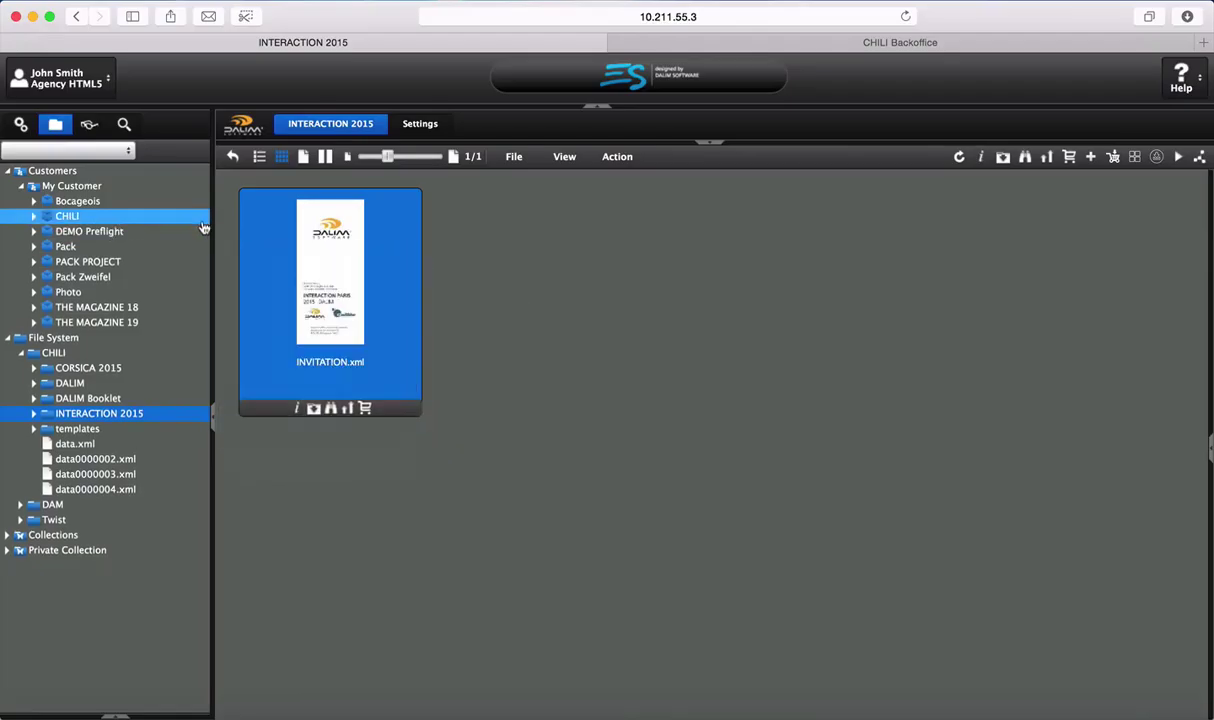
{"action": "left_click", "coordinate": [178, 224]}
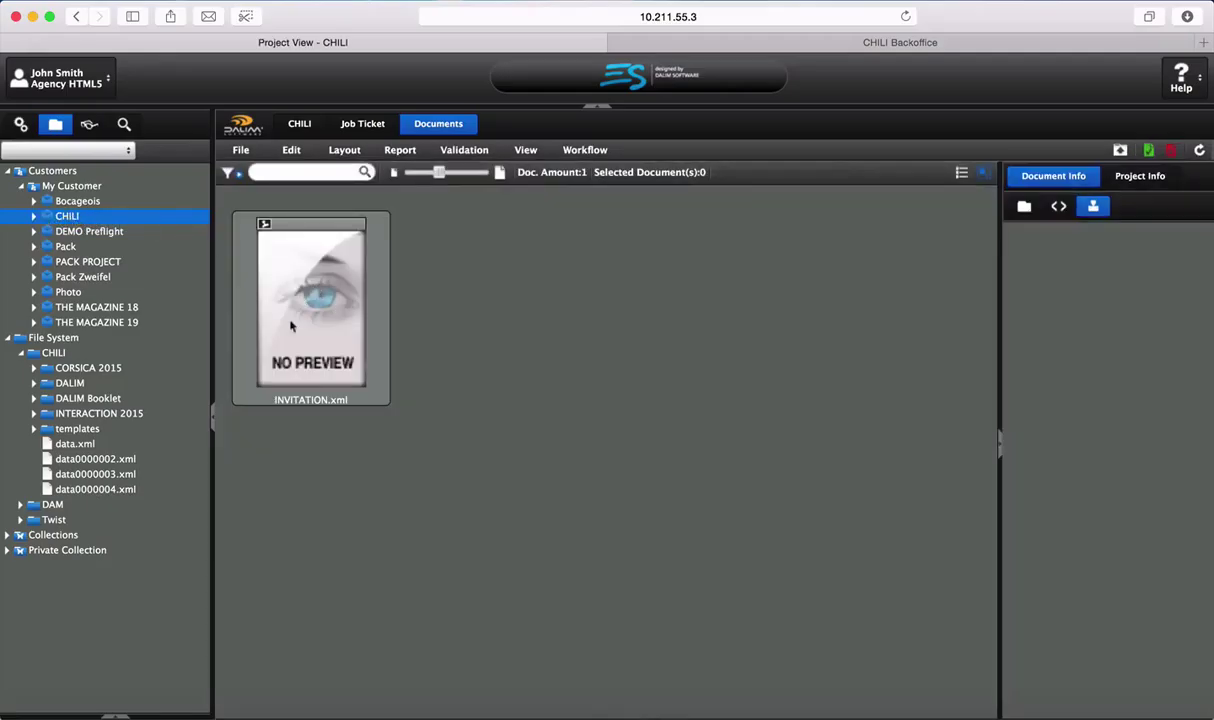
Inspect INVITATION.xml's workflow status and chili metadata in the document info panel.
{"action": "left_click", "coordinate": [329, 335]}
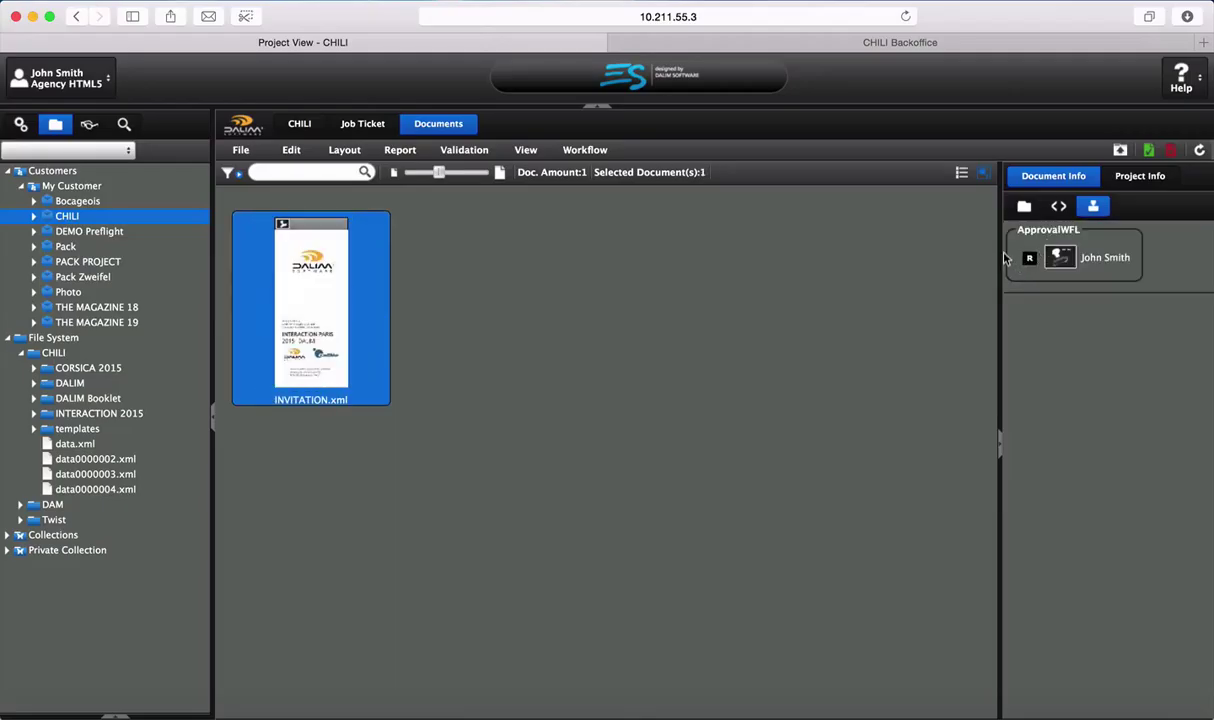
{"action": "left_click", "coordinate": [1059, 206]}
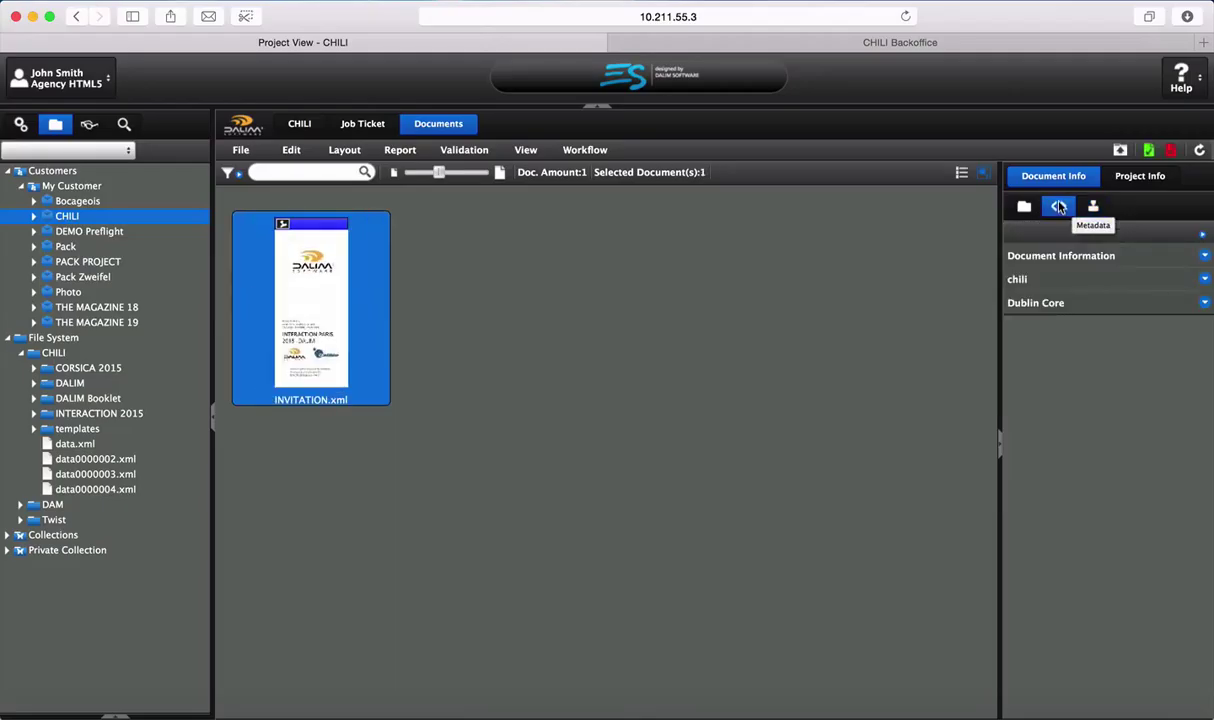
{"action": "left_click", "coordinate": [1205, 281]}
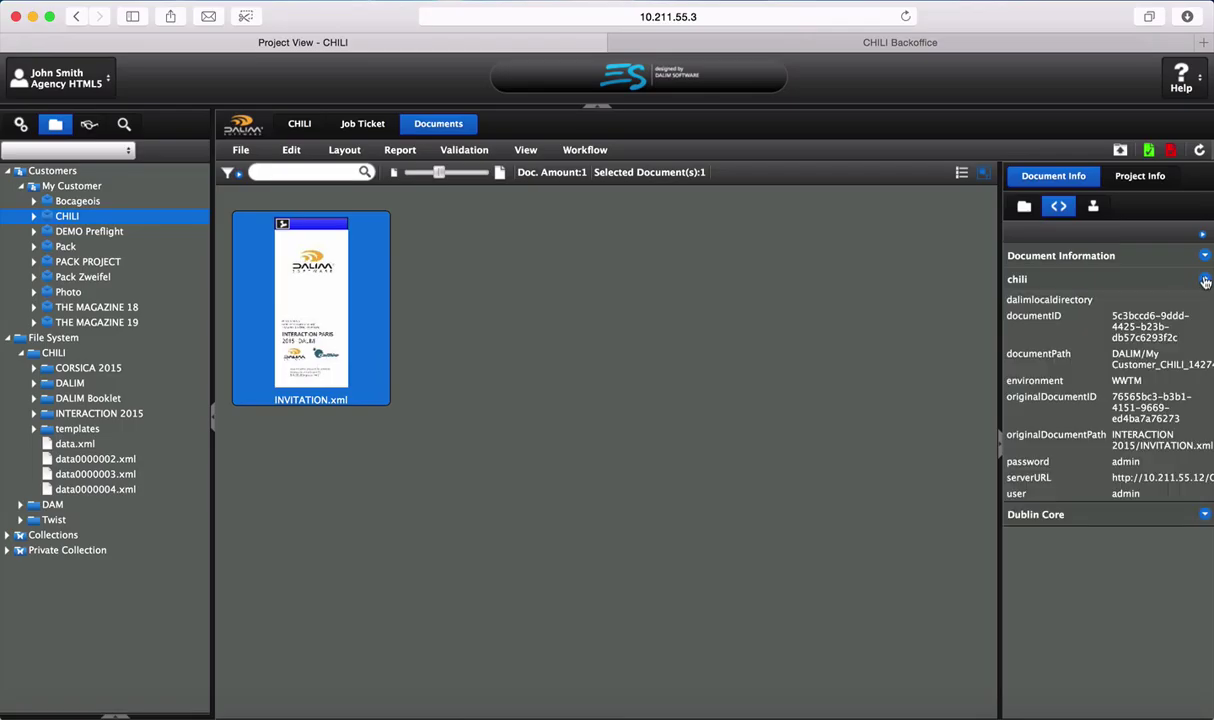
{"action": "left_click", "coordinate": [1205, 281]}
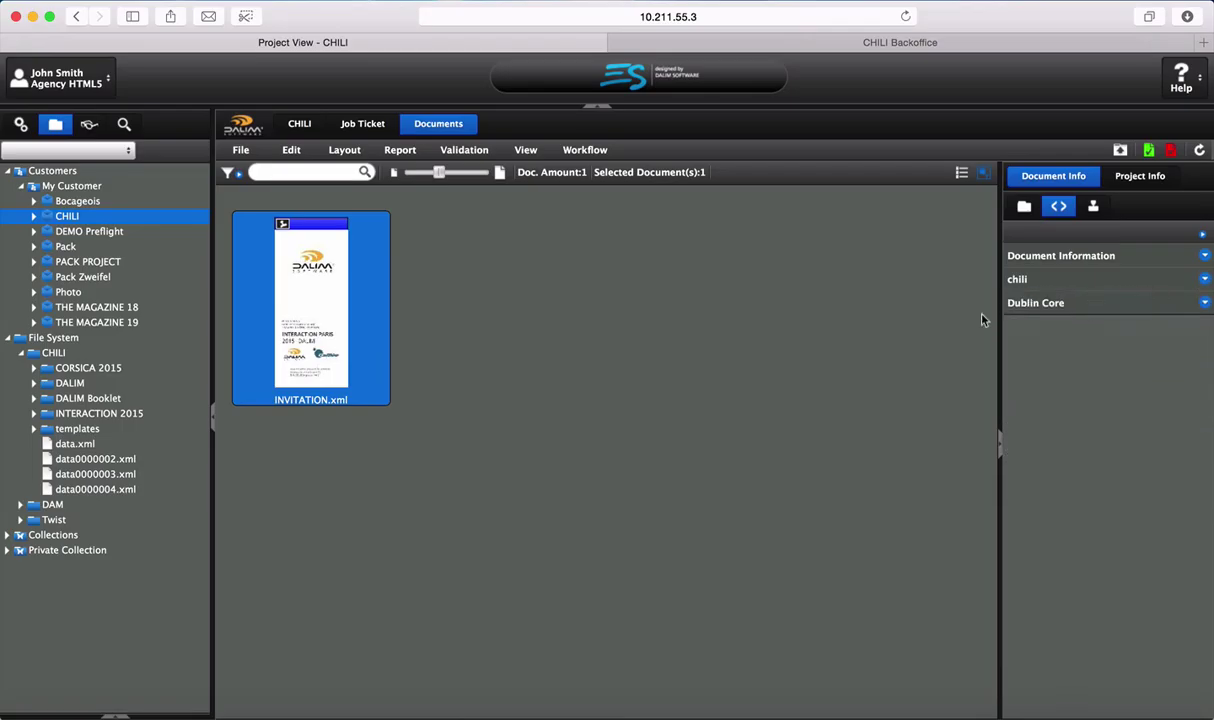
{"action": "left_click_drag", "start_coordinate": [997, 305], "coordinate": [947, 301]}
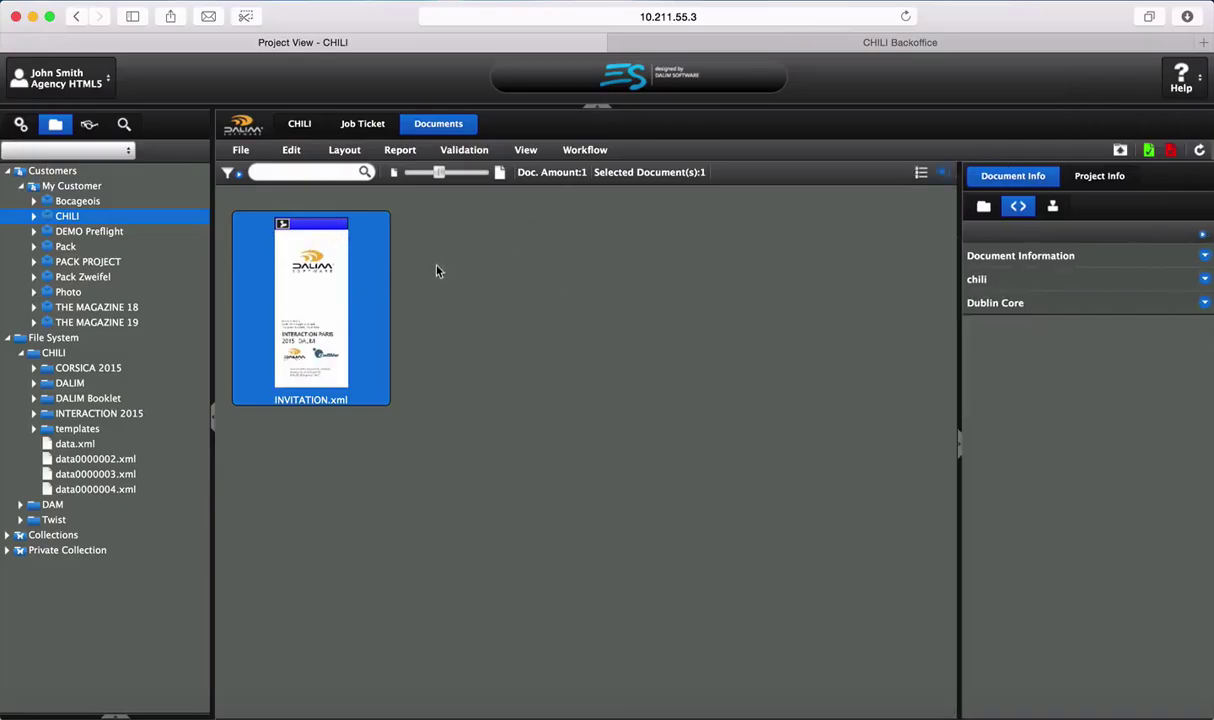
Open INVITATION.xml in the CHILI editor, look over its pages, and close without saving.
{"action": "double_click", "coordinate": [318, 285]}
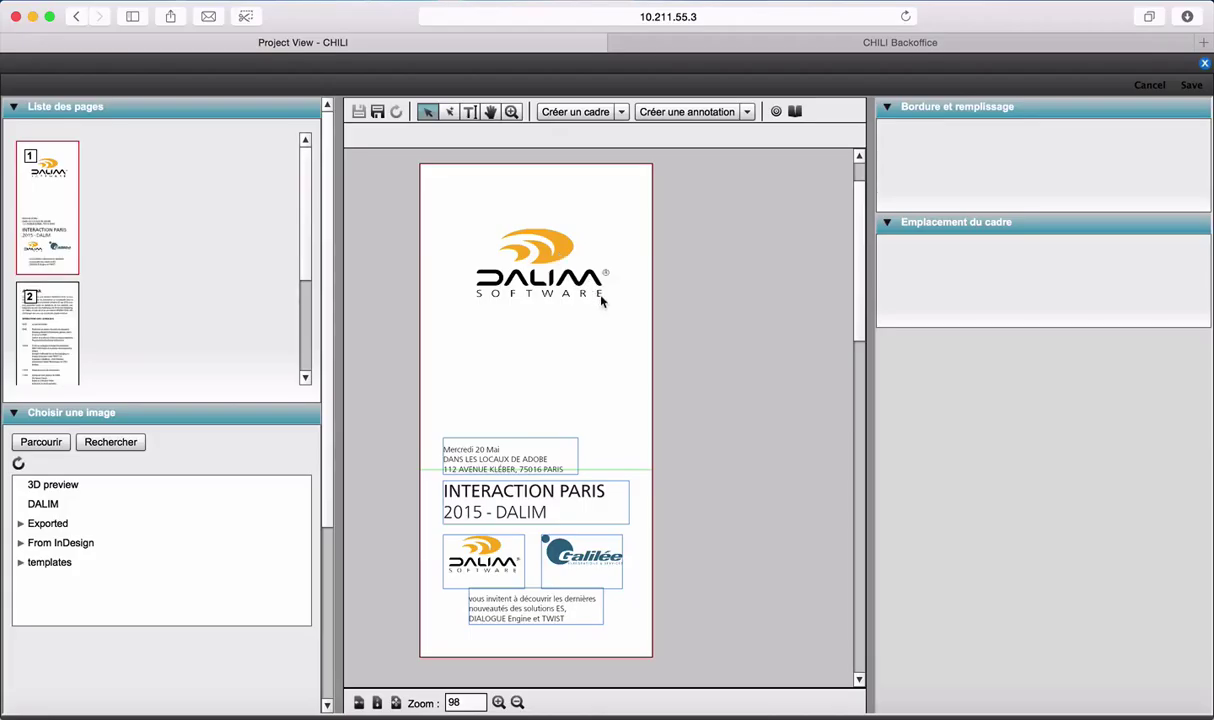
{"action": "left_click", "coordinate": [1203, 61]}
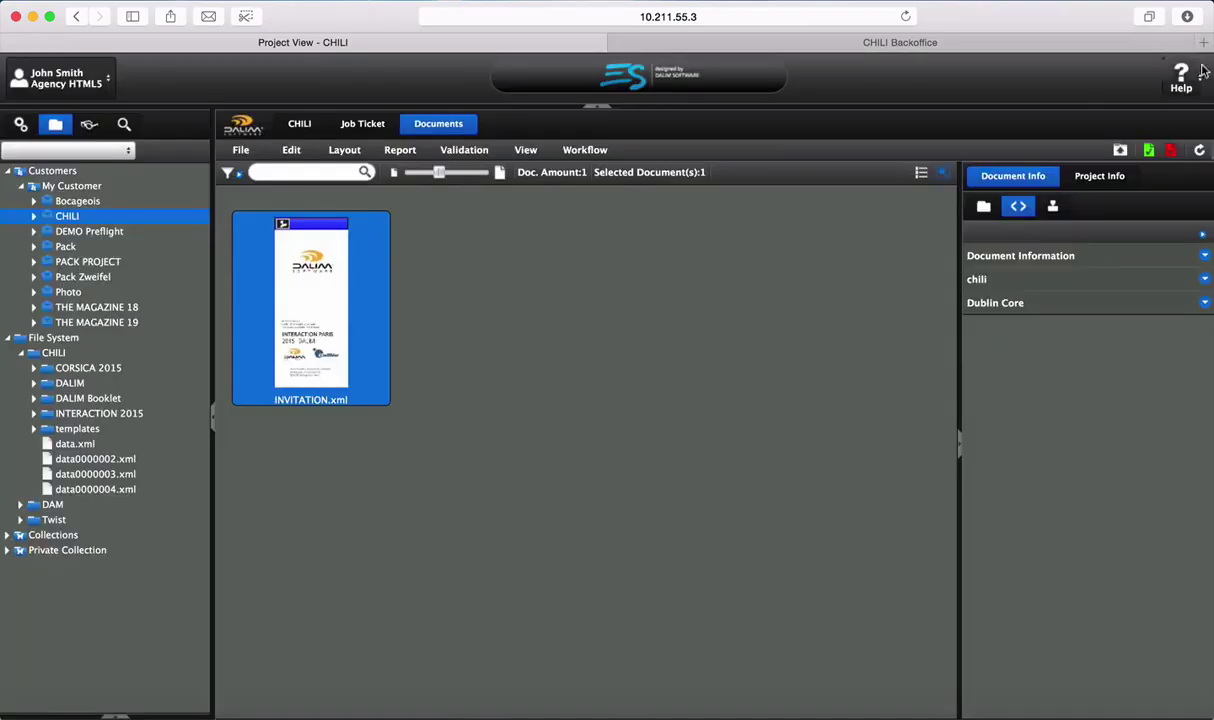
Approve INVITATION.xml and view the recorded approval in its Document Info approval history.
{"action": "left_click", "coordinate": [1149, 151]}
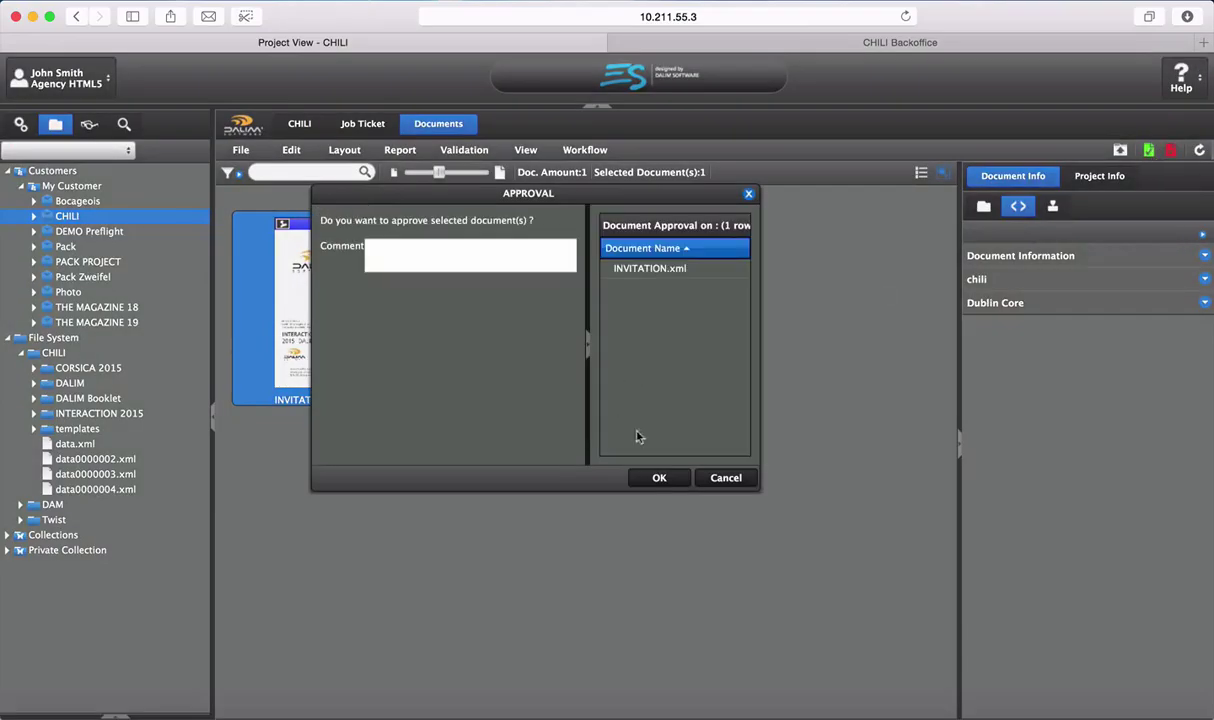
{"action": "left_click", "coordinate": [659, 479]}
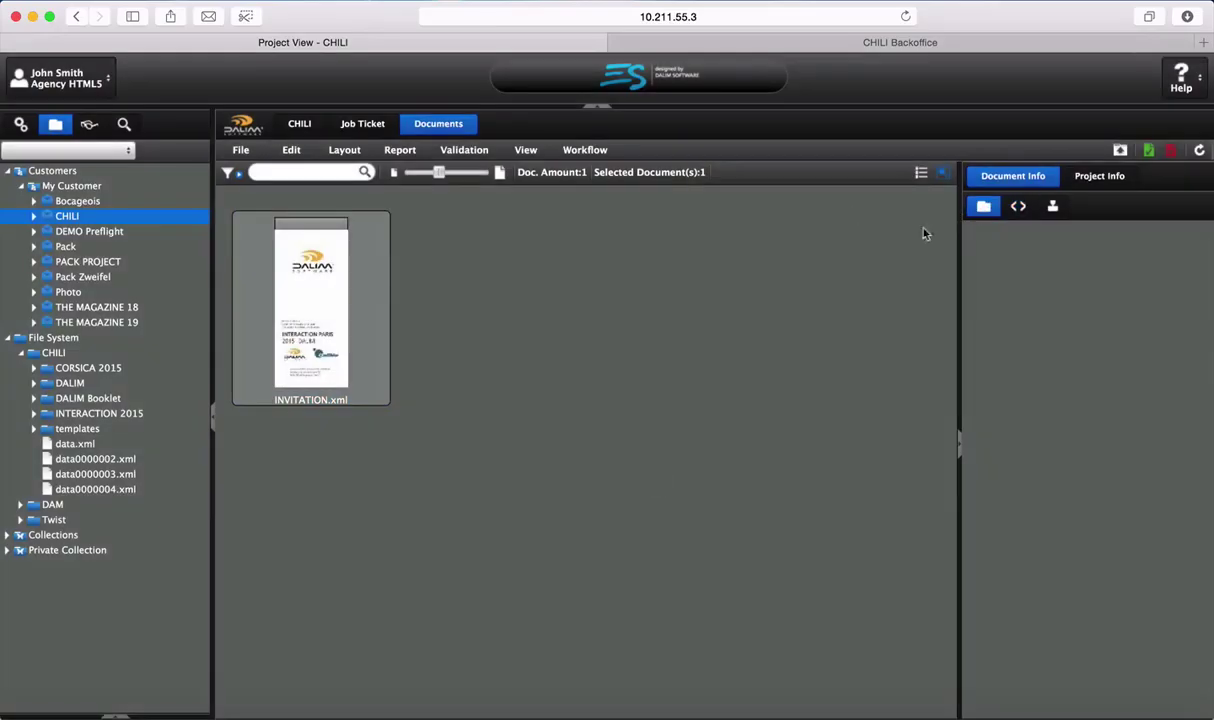
{"action": "left_click", "coordinate": [372, 330]}
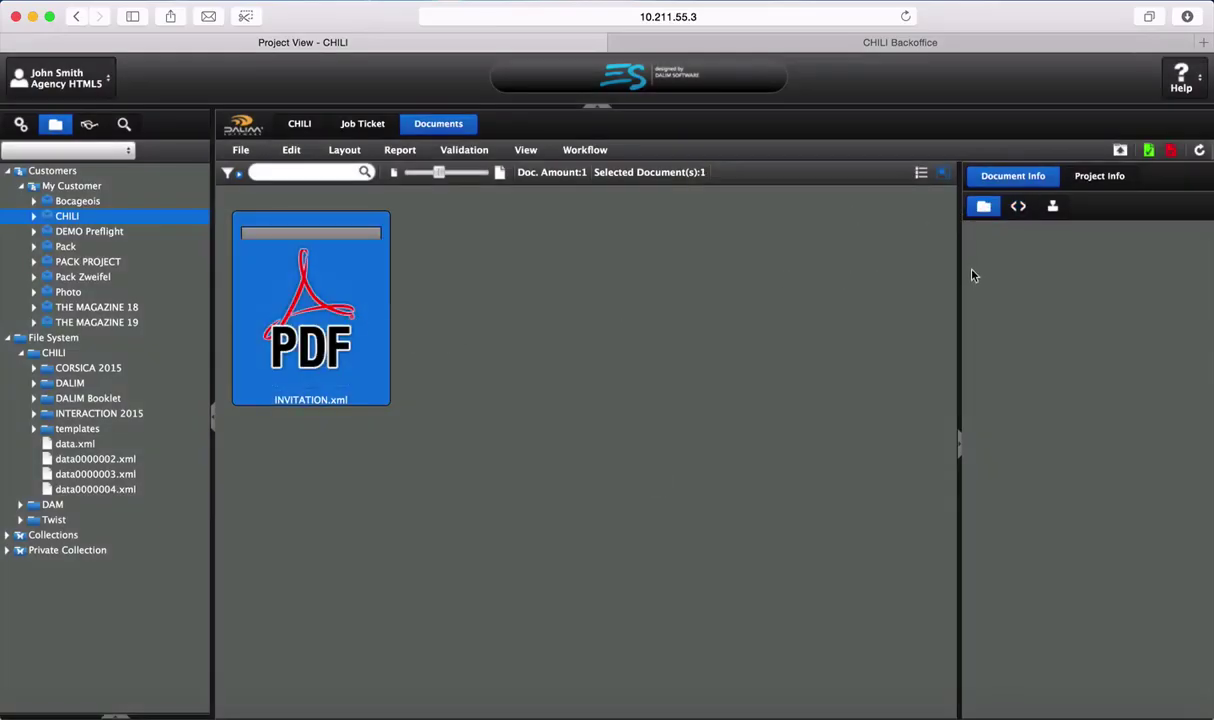
{"action": "left_click_drag", "start_coordinate": [958, 265], "coordinate": [939, 262]}
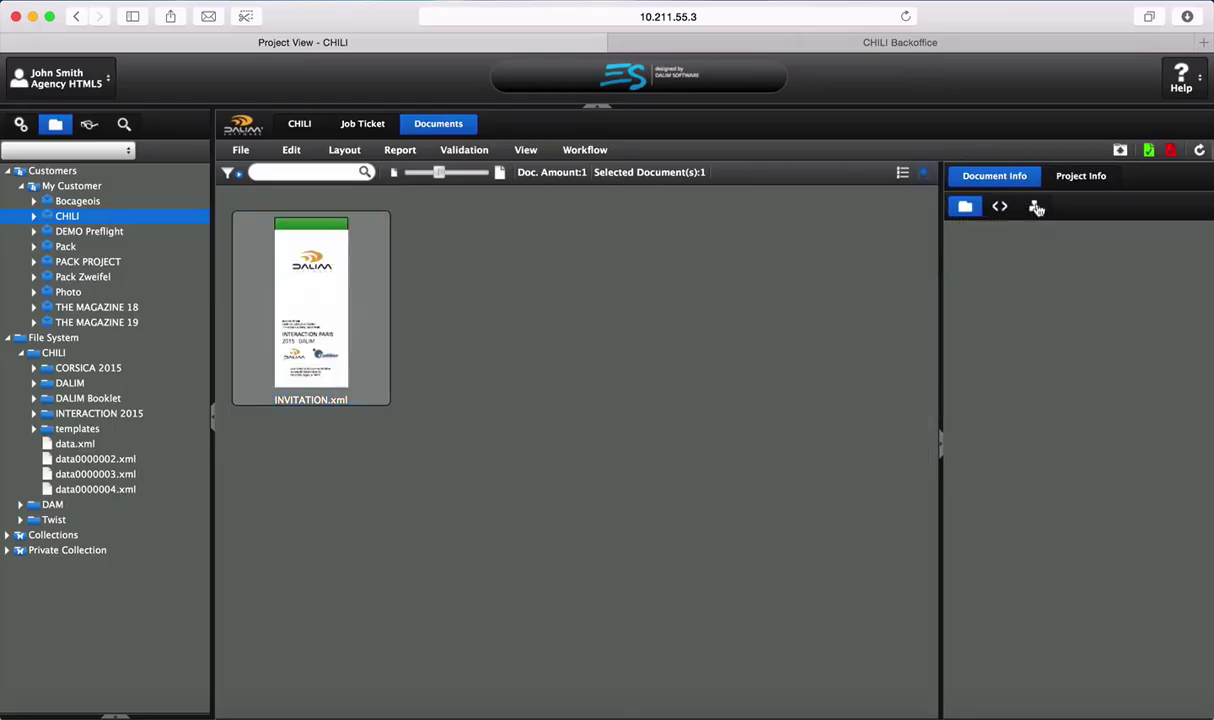
{"action": "left_click", "coordinate": [283, 285]}
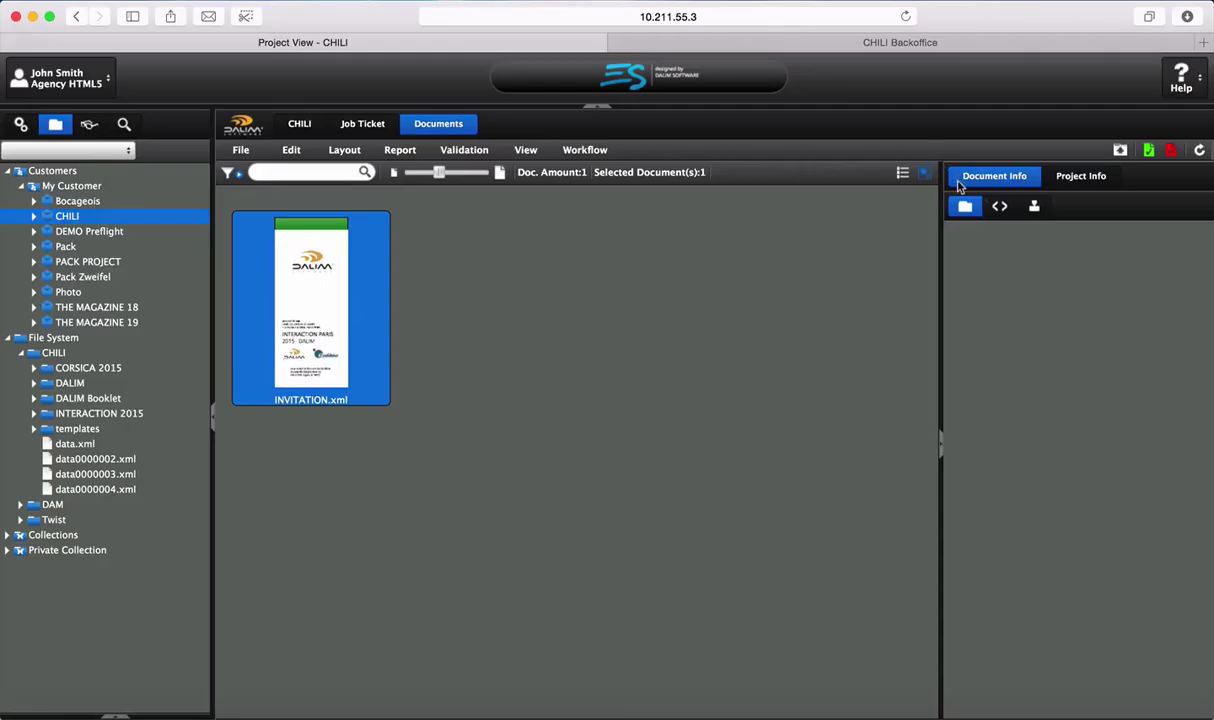
{"action": "left_click", "coordinate": [1034, 206]}
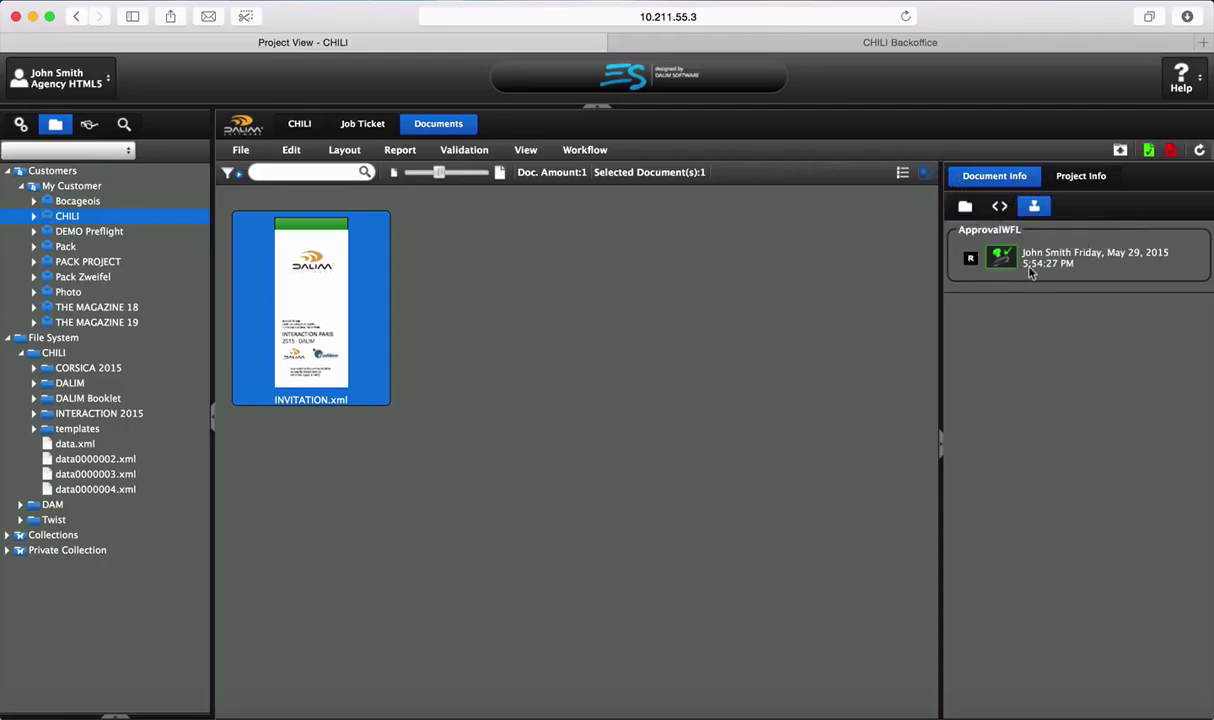
{"action": "double_click", "coordinate": [323, 312]}
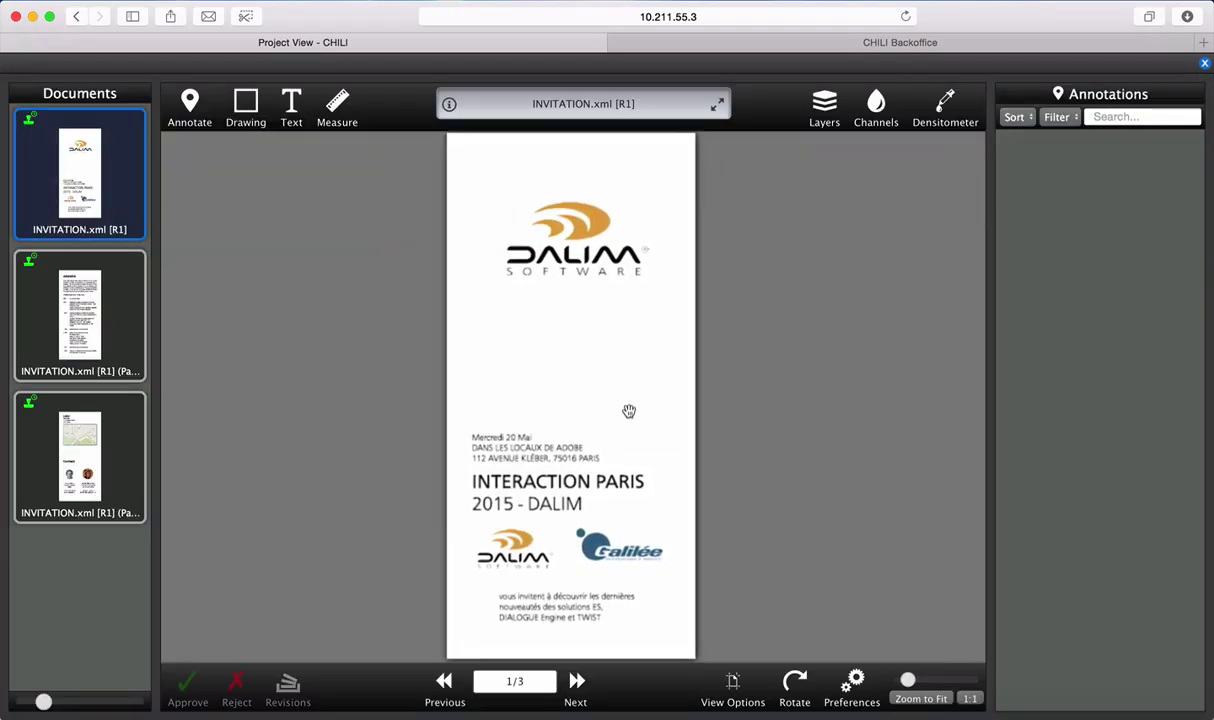
{"action": "scroll", "coordinate": [629, 411], "scroll_direction": "up", "scroll_amount": 5}
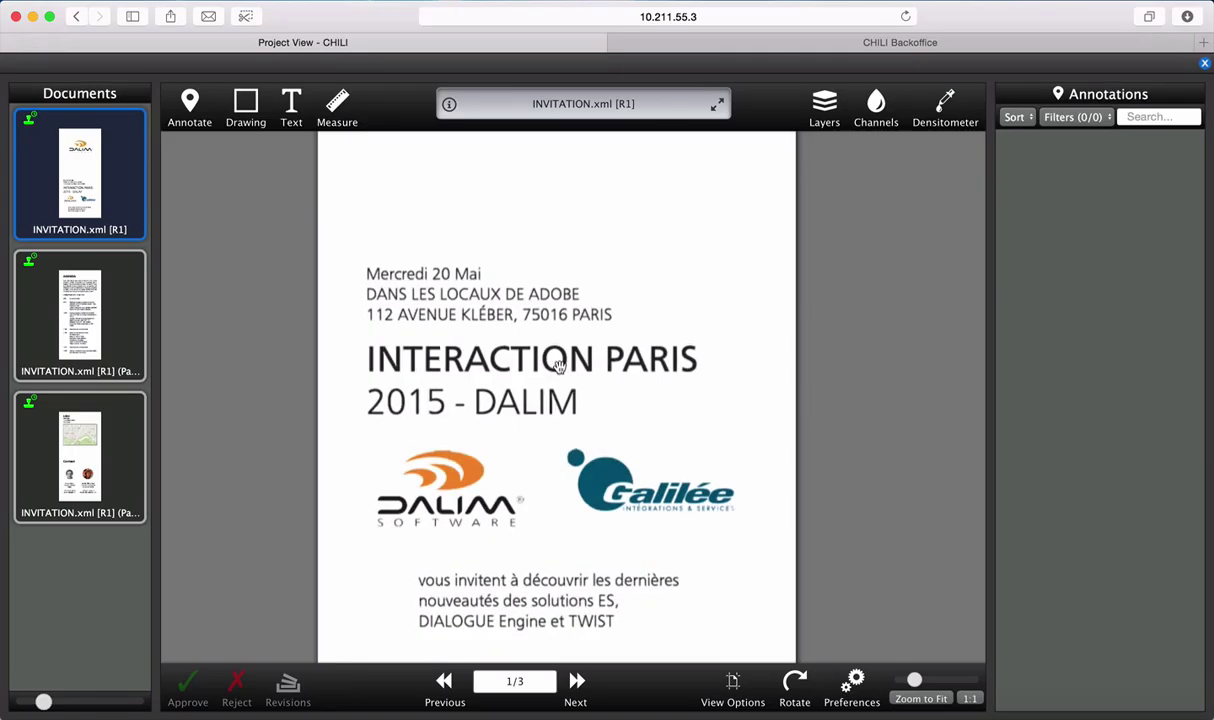
{"action": "scroll", "coordinate": [560, 366], "scroll_direction": "down", "scroll_amount": 5}
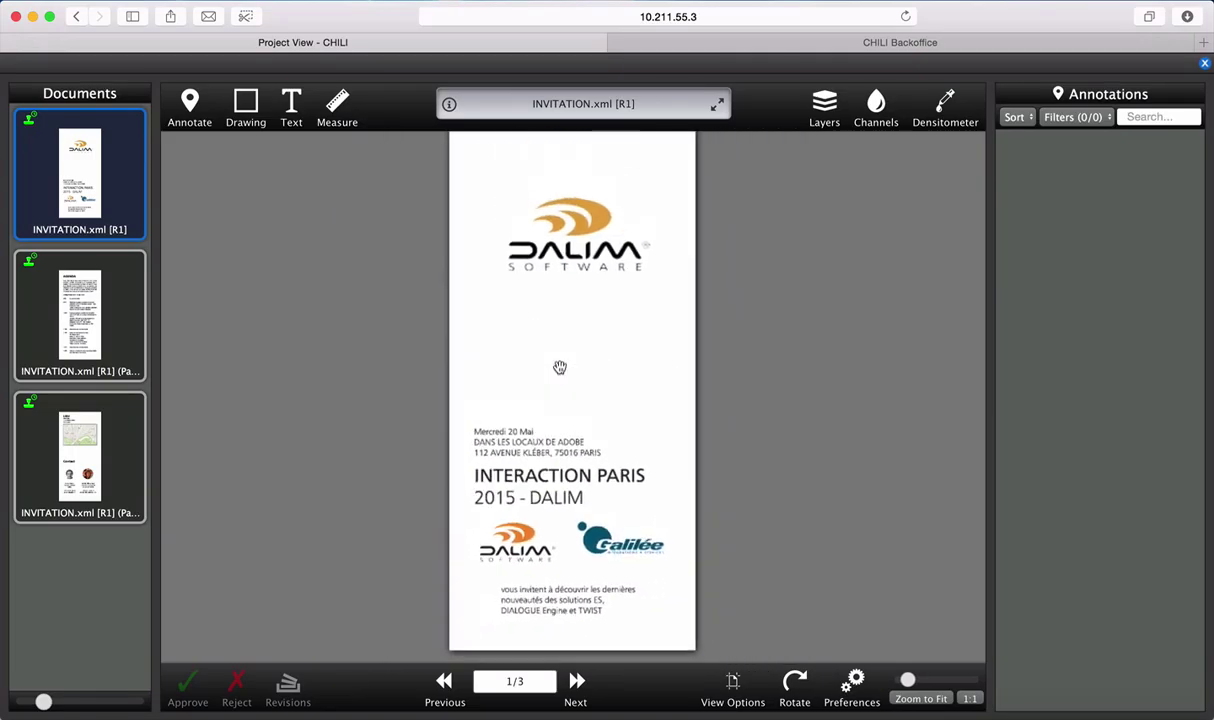
{"action": "left_click", "coordinate": [63, 333]}
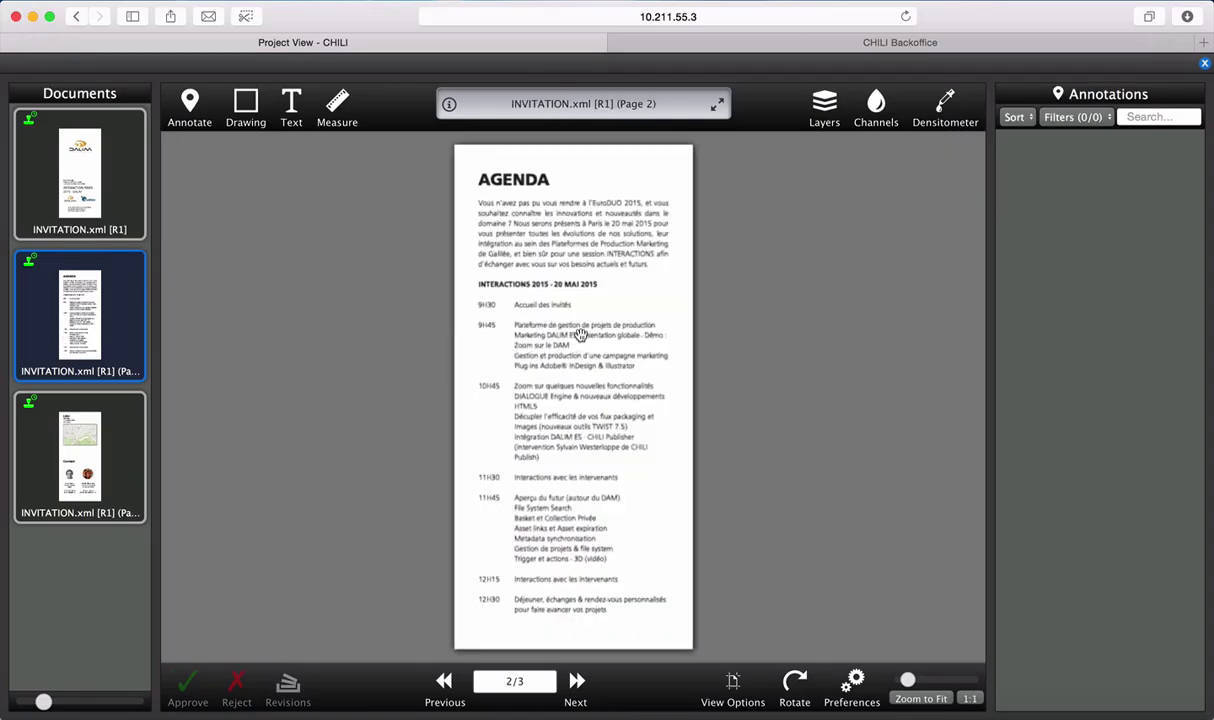
{"action": "scroll", "coordinate": [548, 330], "scroll_direction": "up", "scroll_amount": 5}
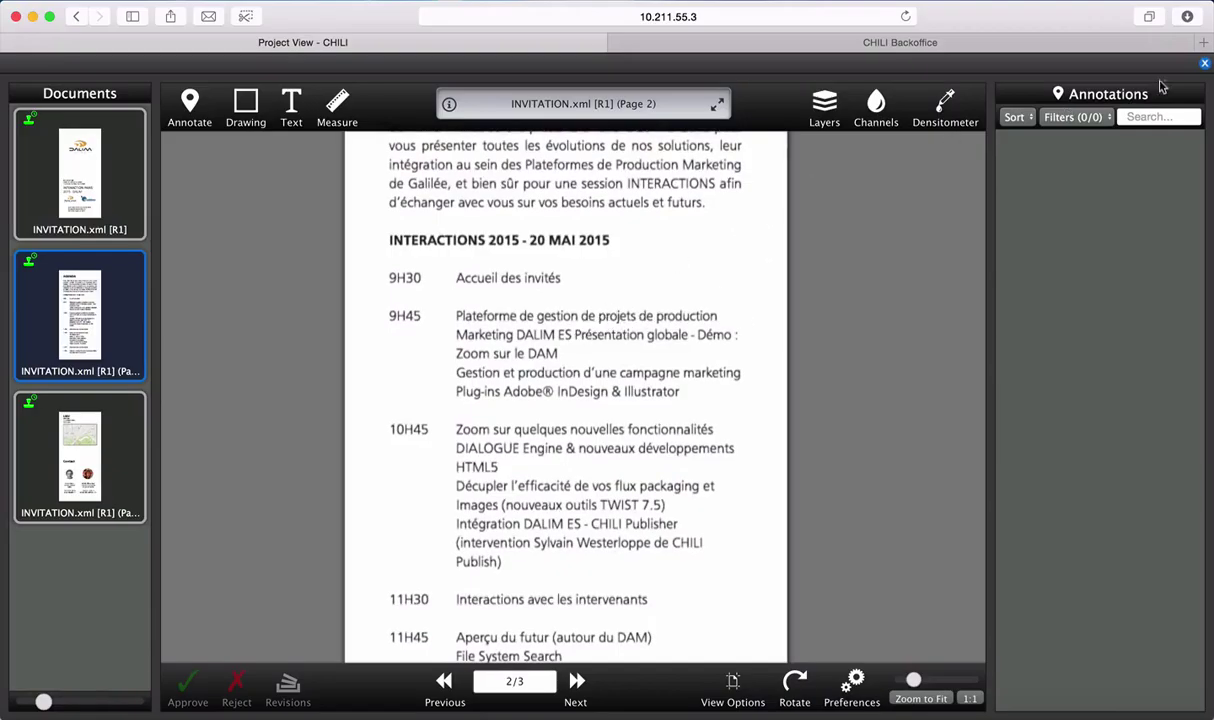
{"action": "left_click", "coordinate": [1205, 64]}
Reselect INVITATION.xml to check its recorded approval, then sign out of DALIM ES.
{"action": "left_click", "coordinate": [590, 313]}
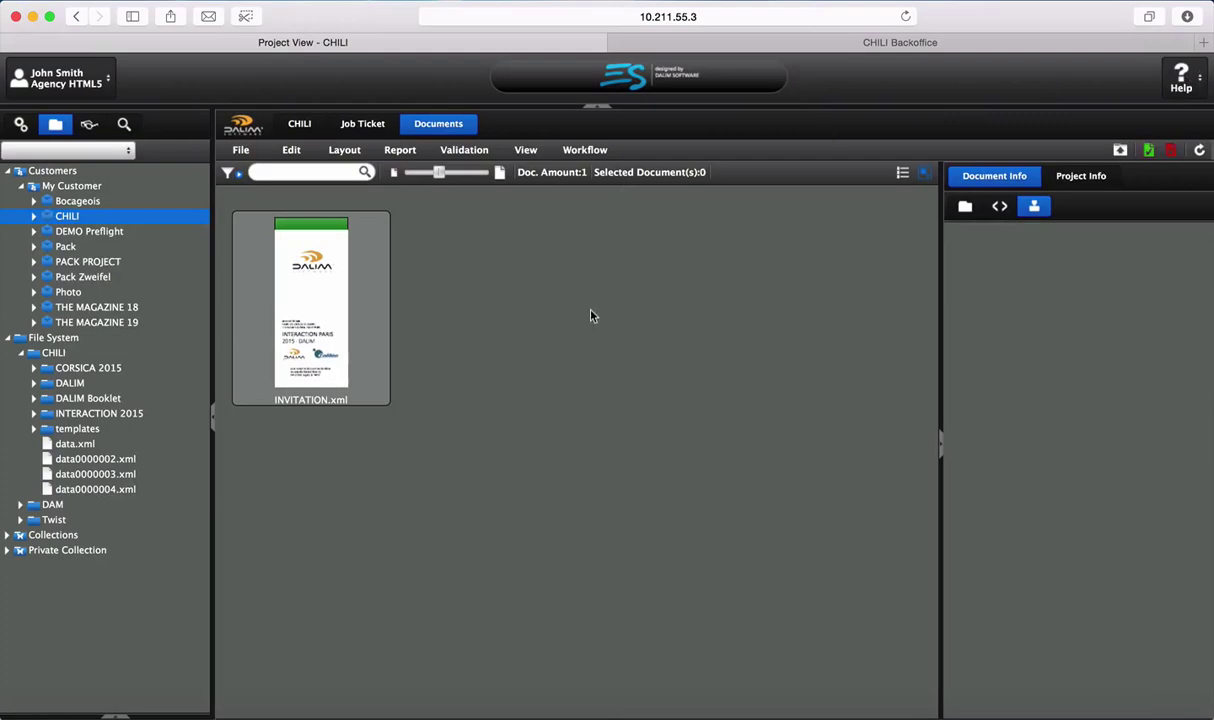
{"action": "left_click", "coordinate": [318, 290]}
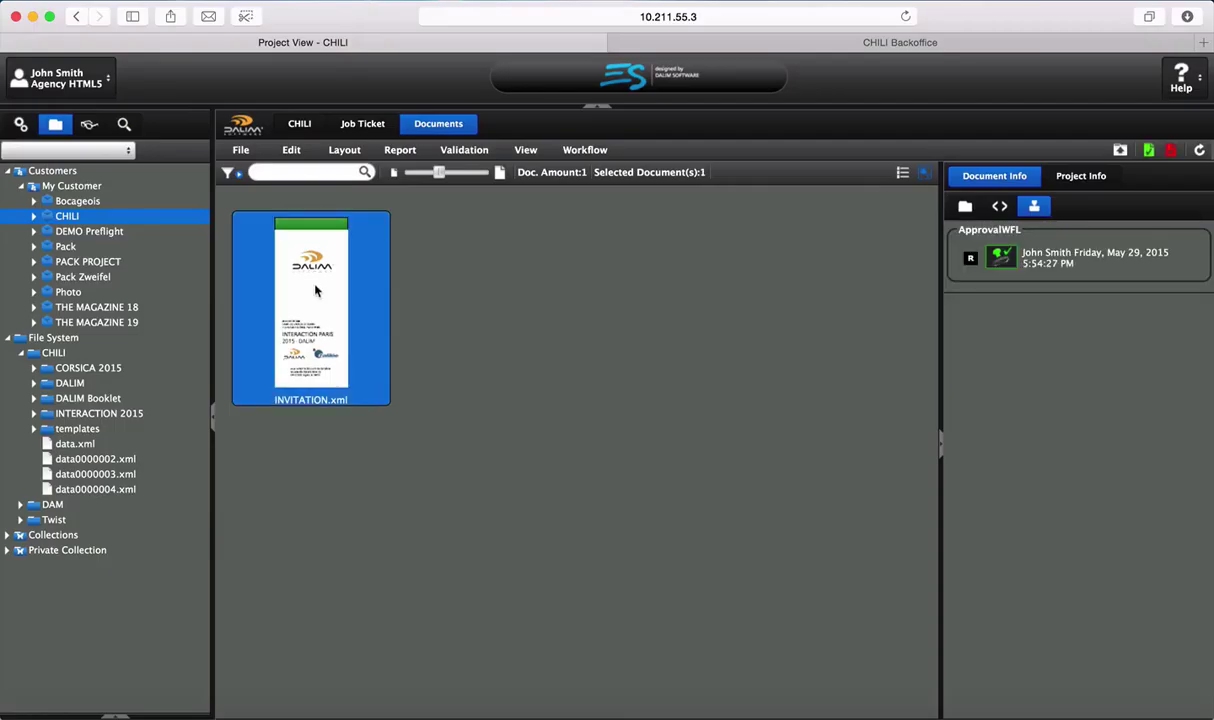
{"action": "mouse_move", "coordinate": [337, 294]}
{"action": "left_click", "coordinate": [90, 82]}
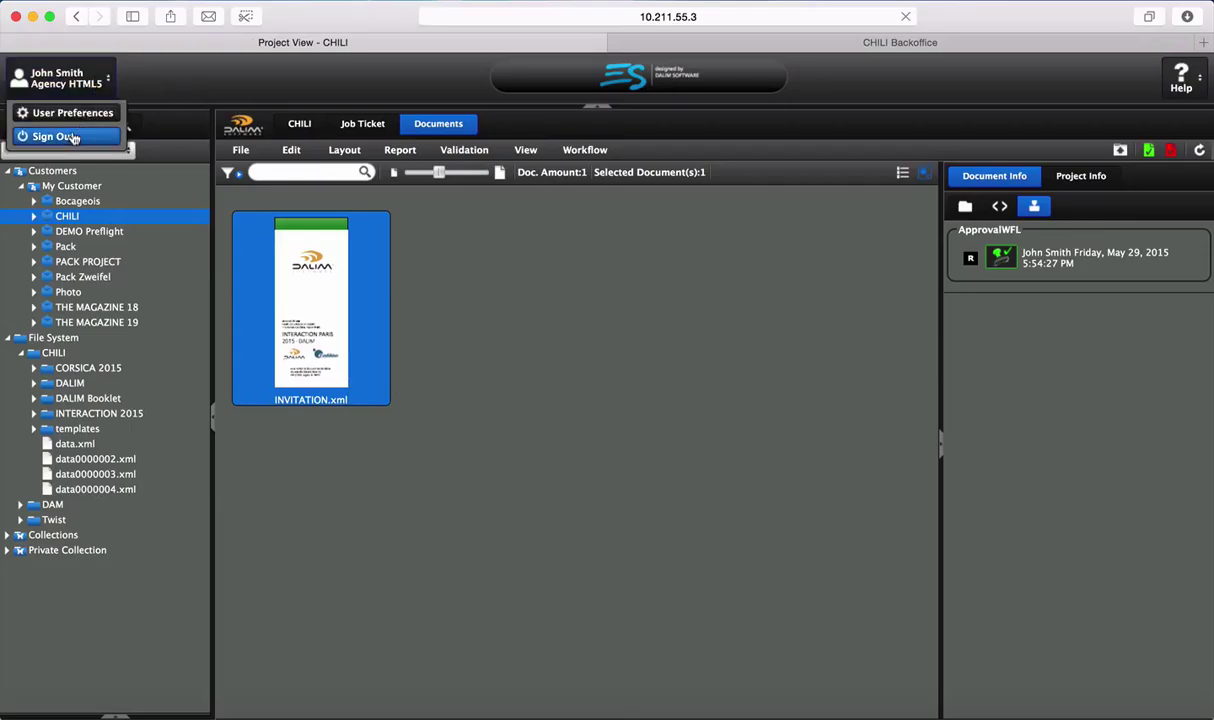